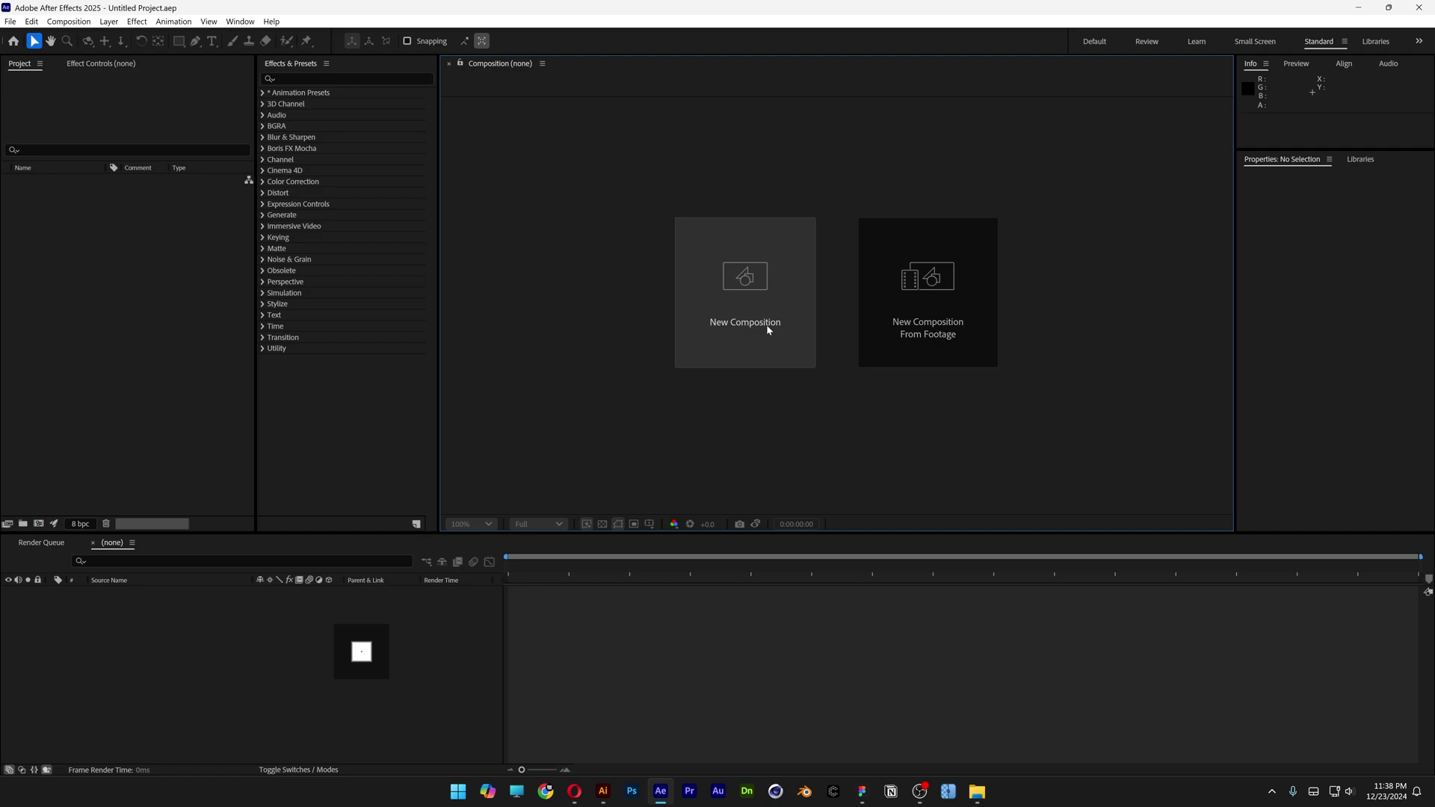
Create a composition named 3D using the HD 1920×1080 29.97 fps preset, 0;00;05;00 long
left_click(769, 325)
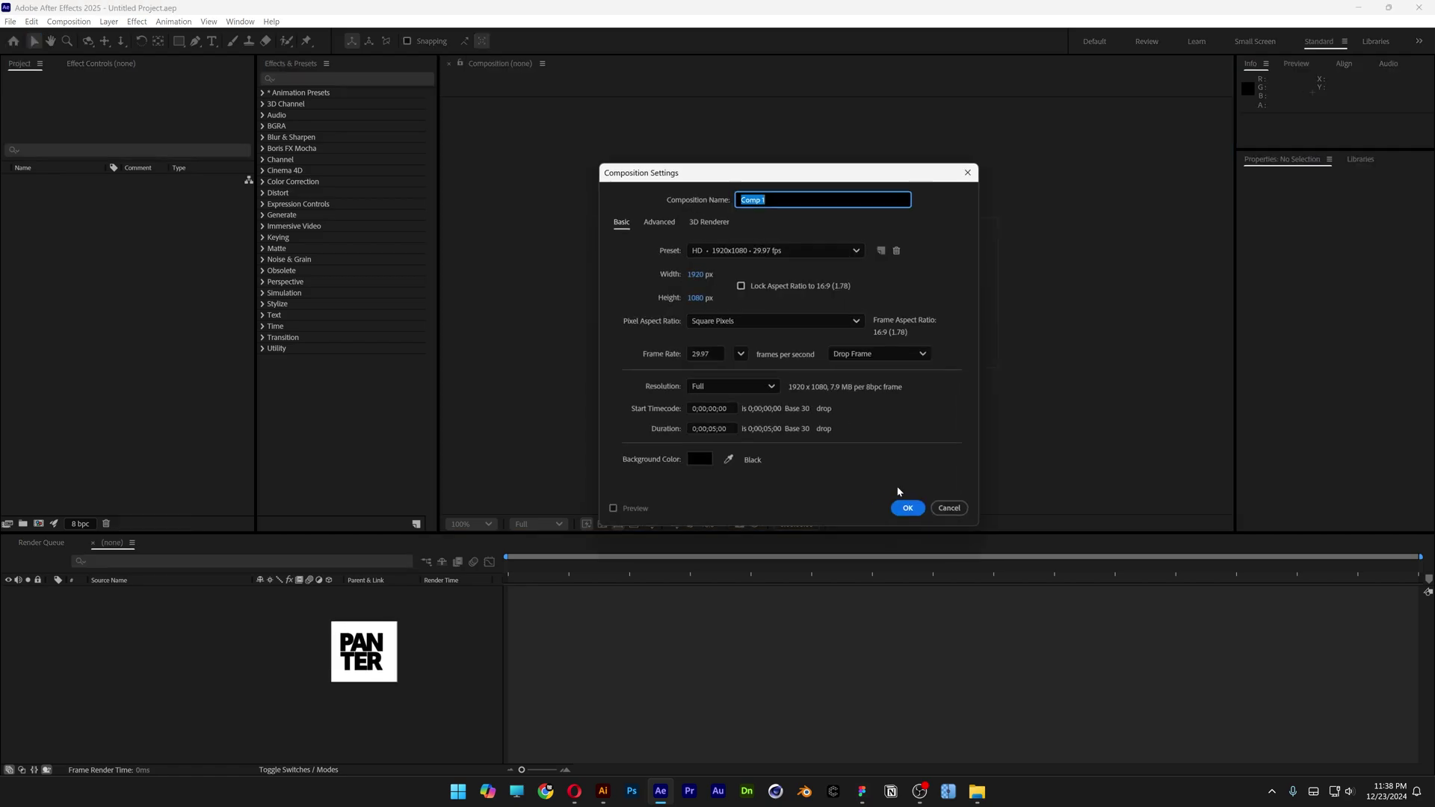
type("3D")
left_click(755, 252)
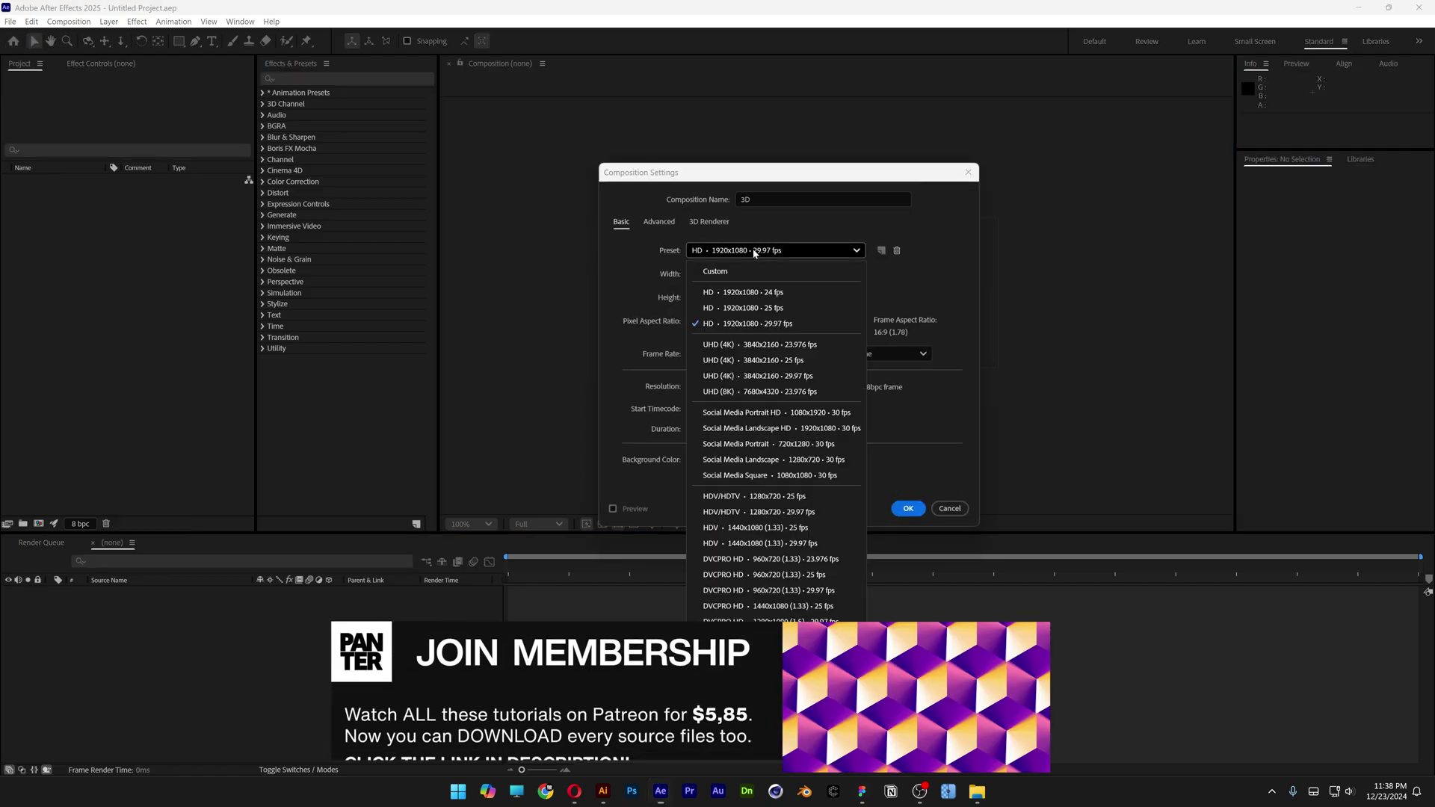
left_click(748, 324)
left_click(693, 430)
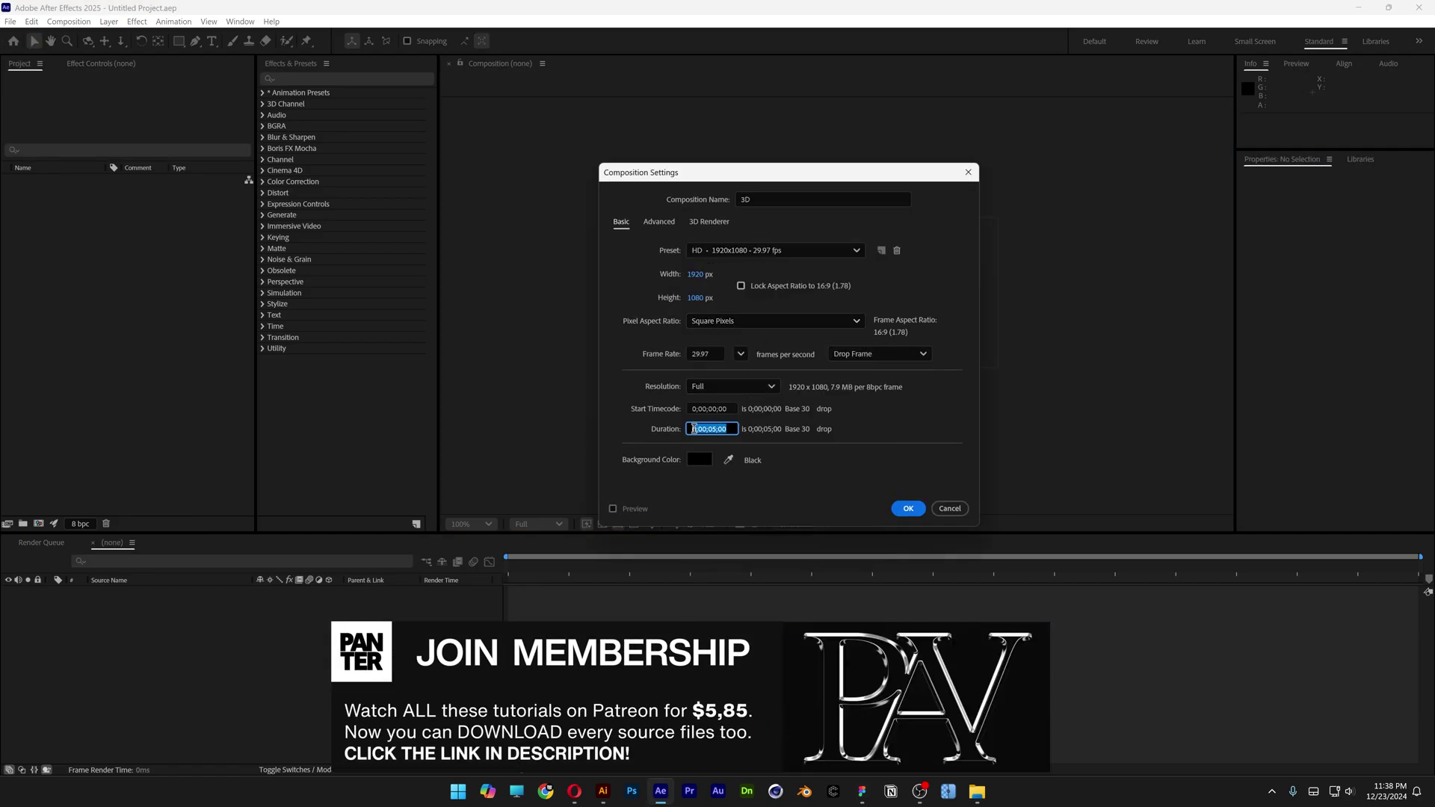
left_click(907, 509)
Add a text layer reading 'PAN TER' to the comp
key("ctrl+t")
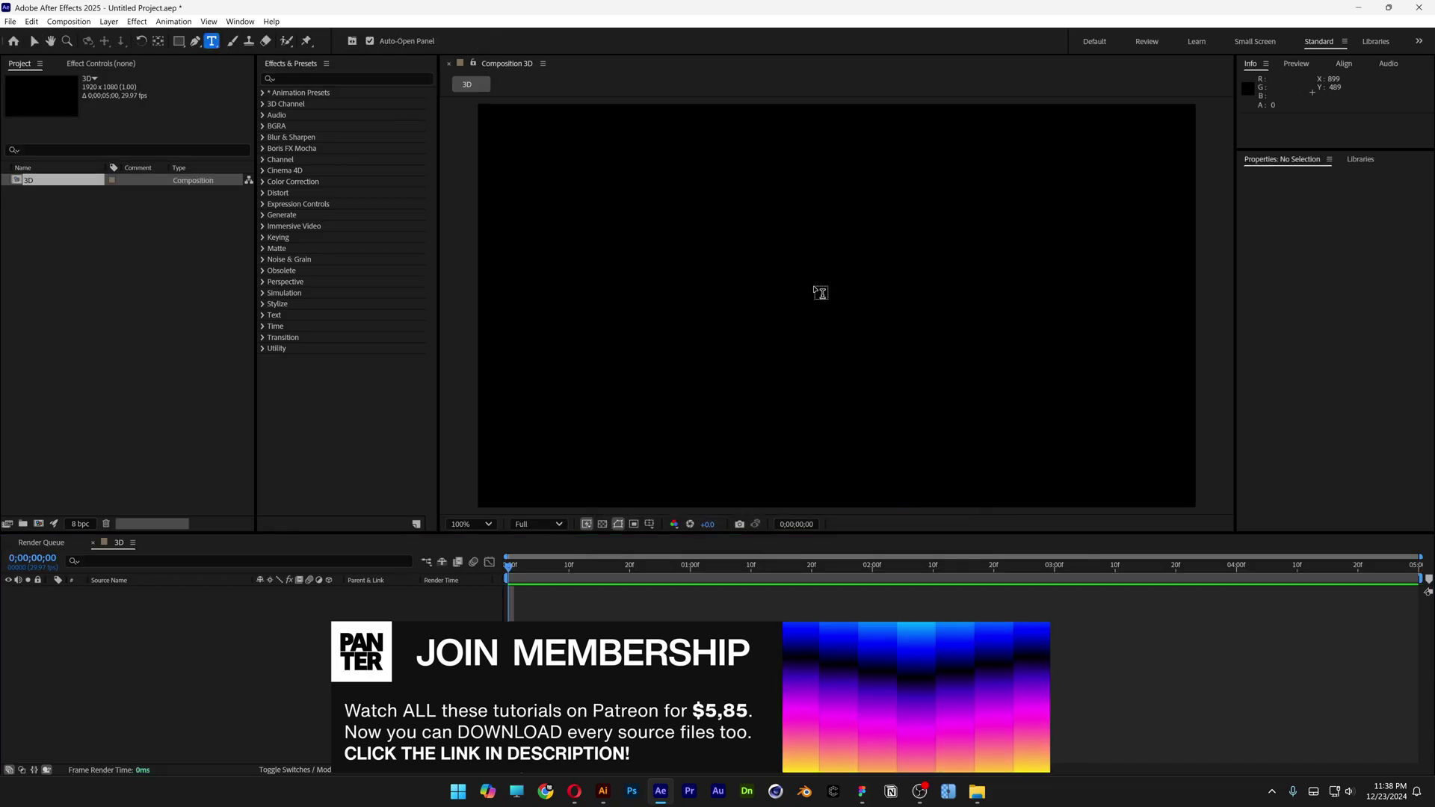
left_click(820, 293)
type("PAN TER")
key("Escape")
key("v")
Scale the text to 2888%, set its style to 96 Black Italic, and centre its anchor point
key("s")
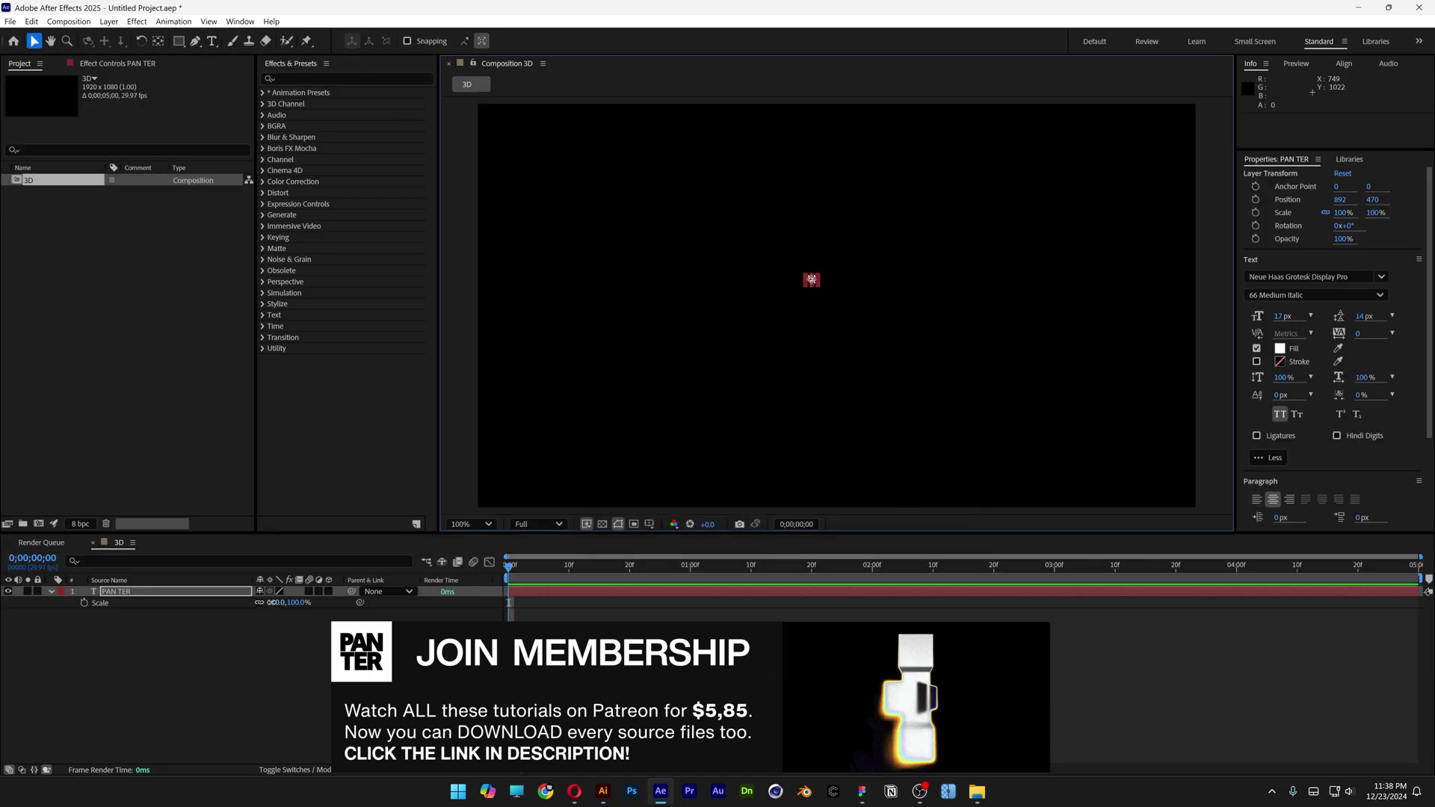
left_click_drag(275, 603, 1018, 389)
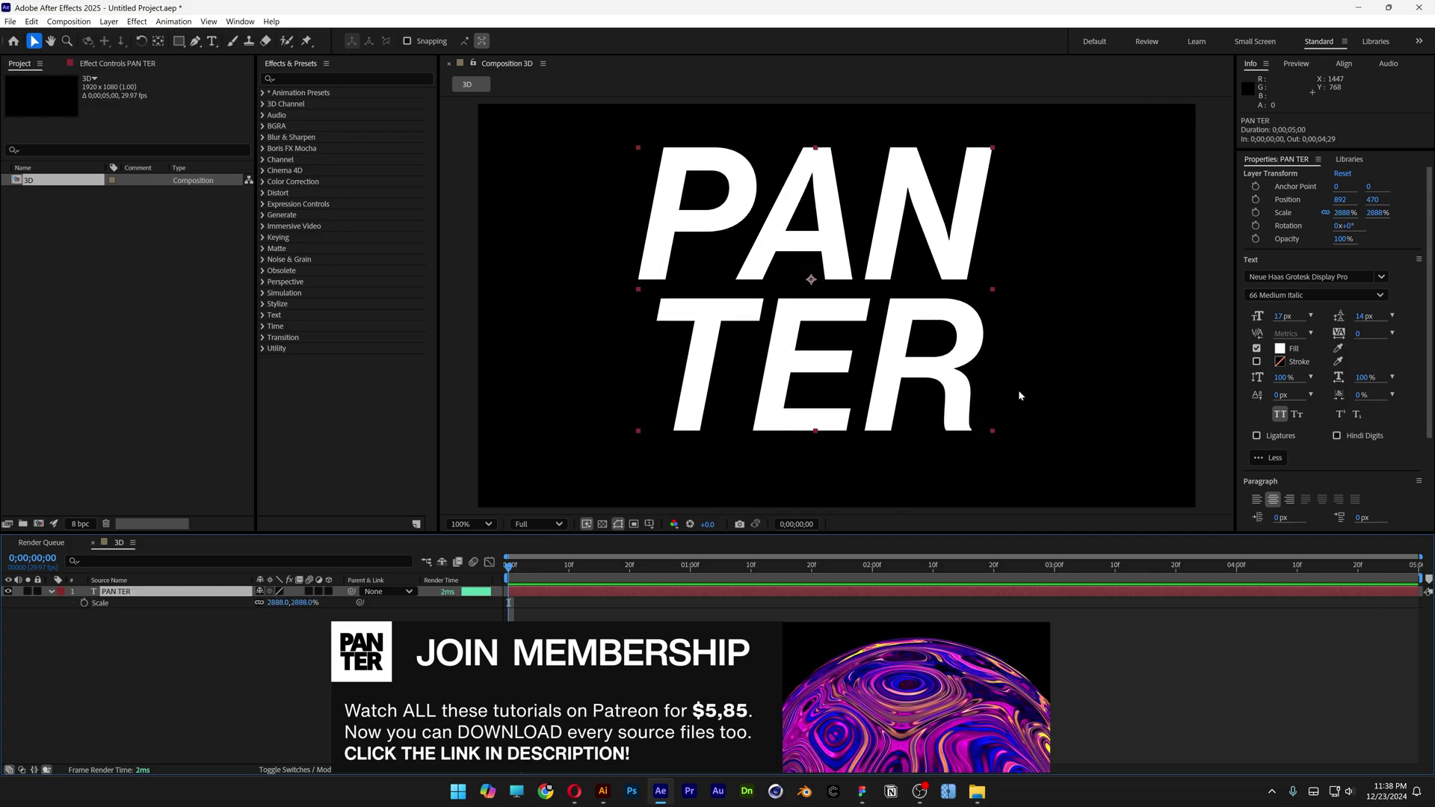
left_click(1309, 295)
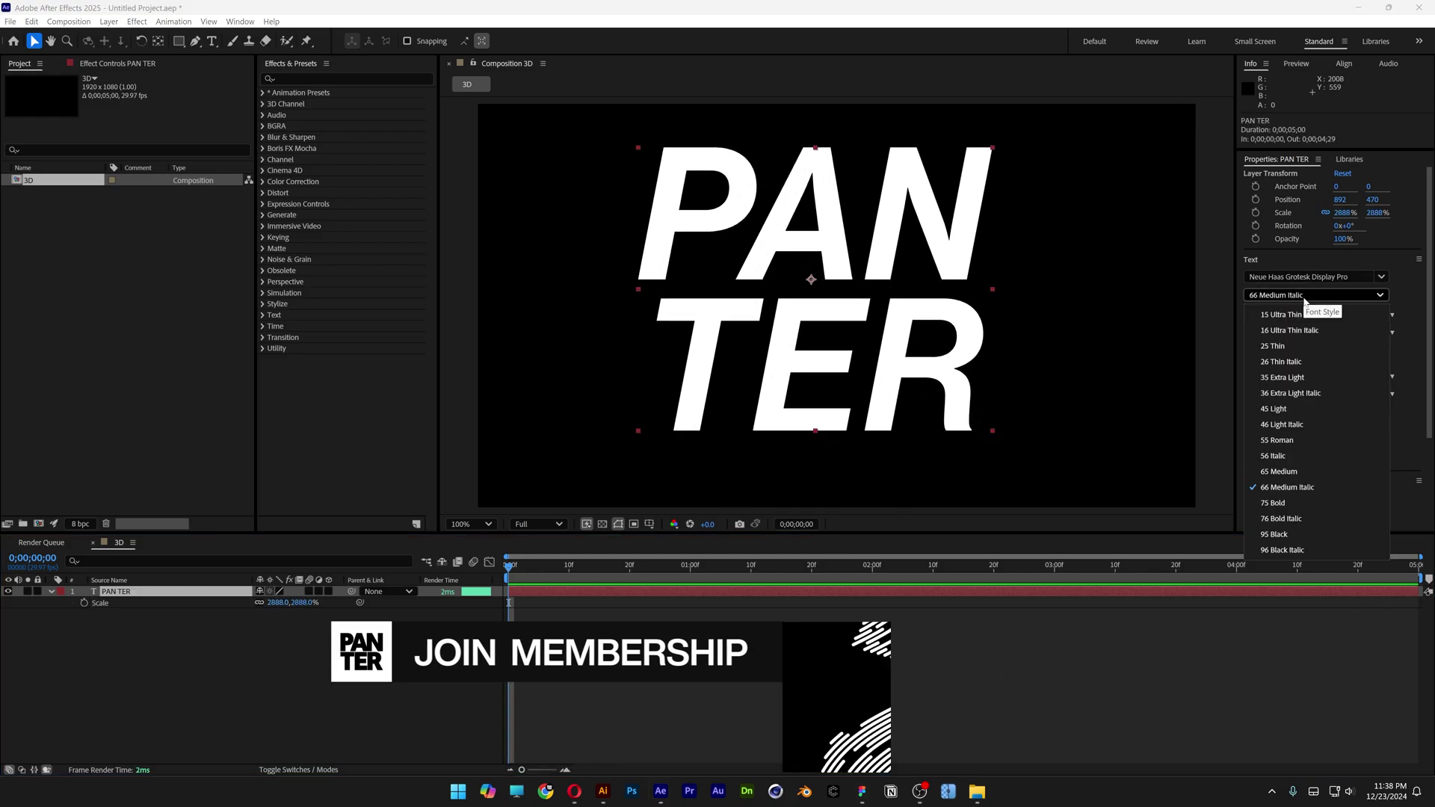
left_click(1324, 550)
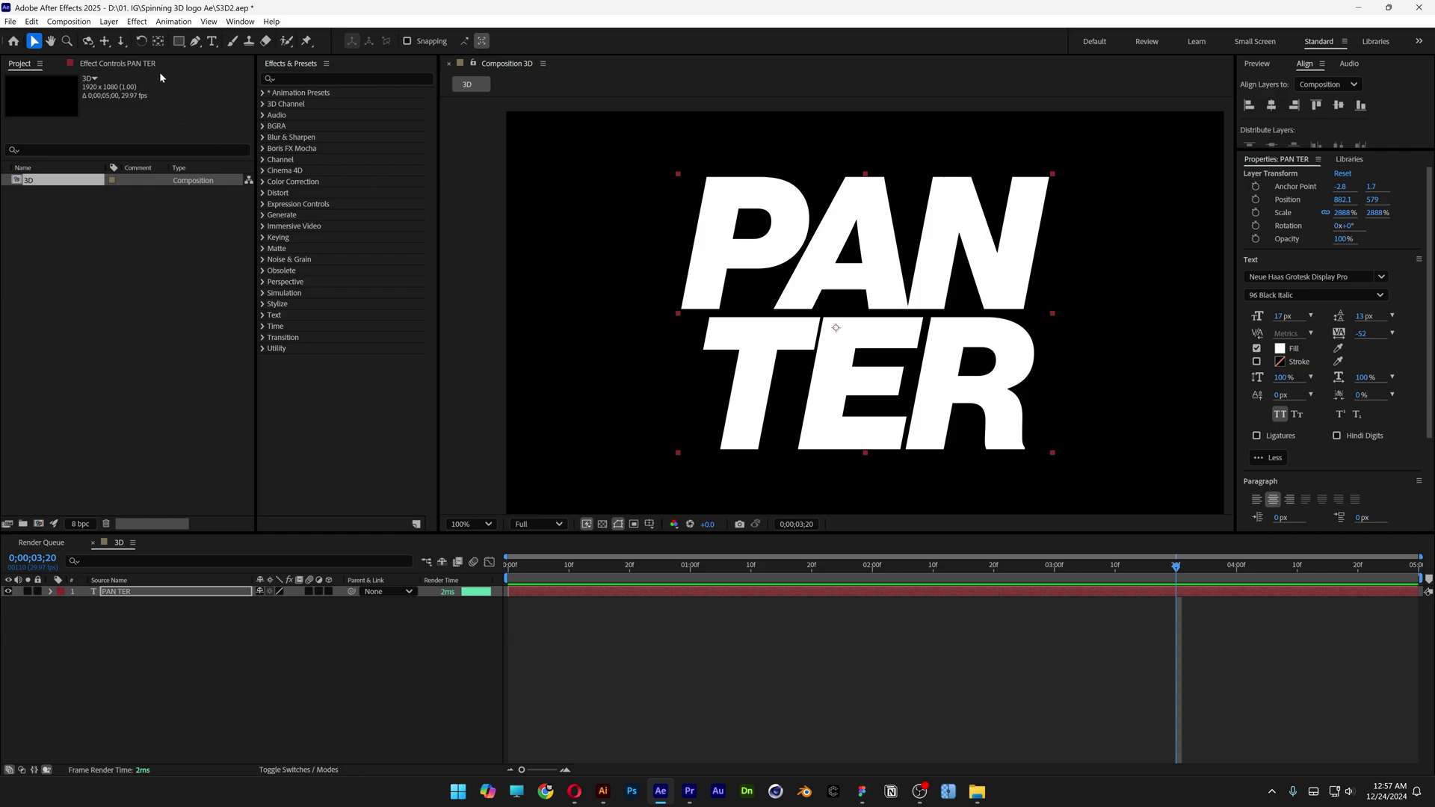
double_click(160, 42)
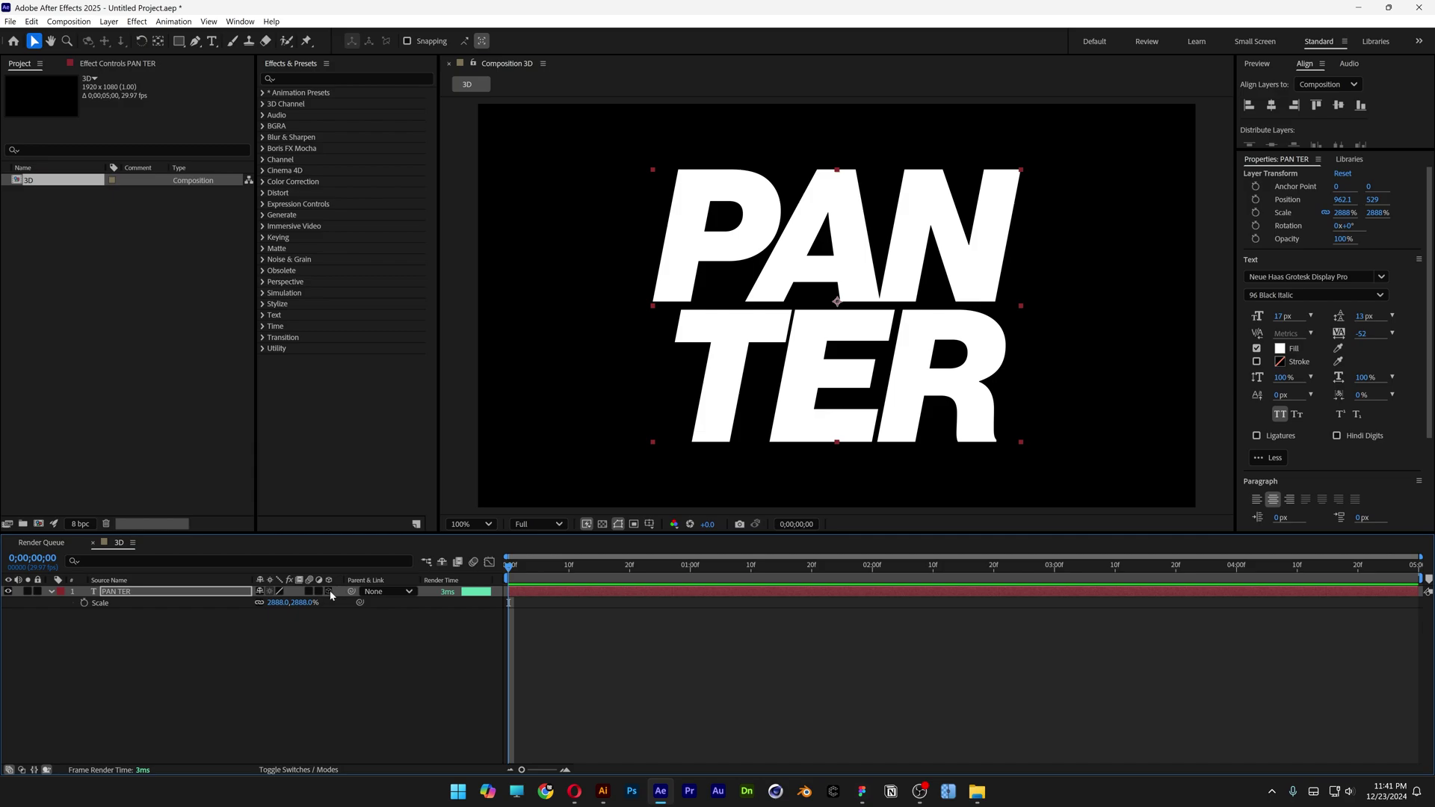
Enable 3D on the PAN TER layer and keep the Advanced 3D renderer
left_click(329, 592)
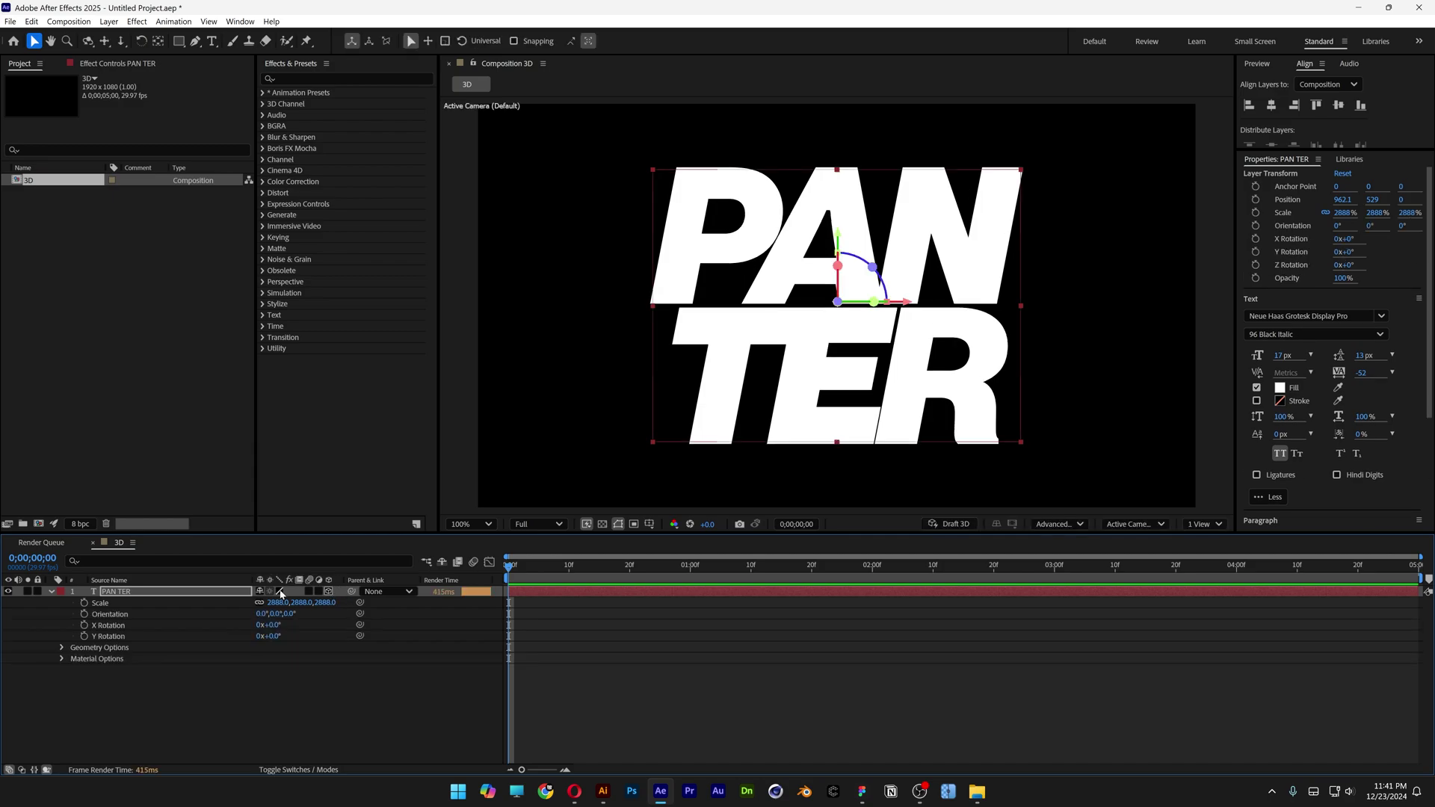
left_click(295, 774)
left_click(321, 770)
left_click(1059, 524)
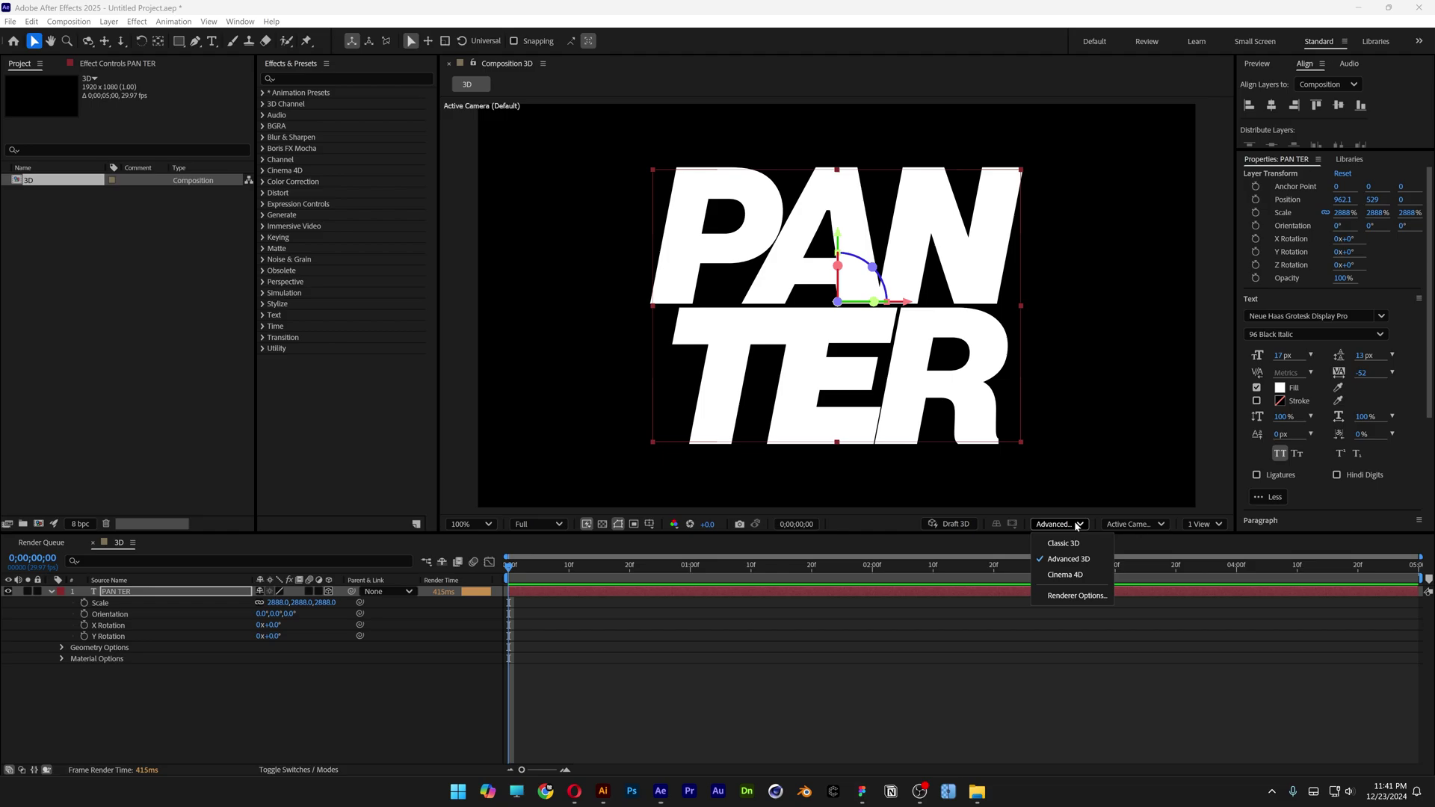
left_click(1084, 561)
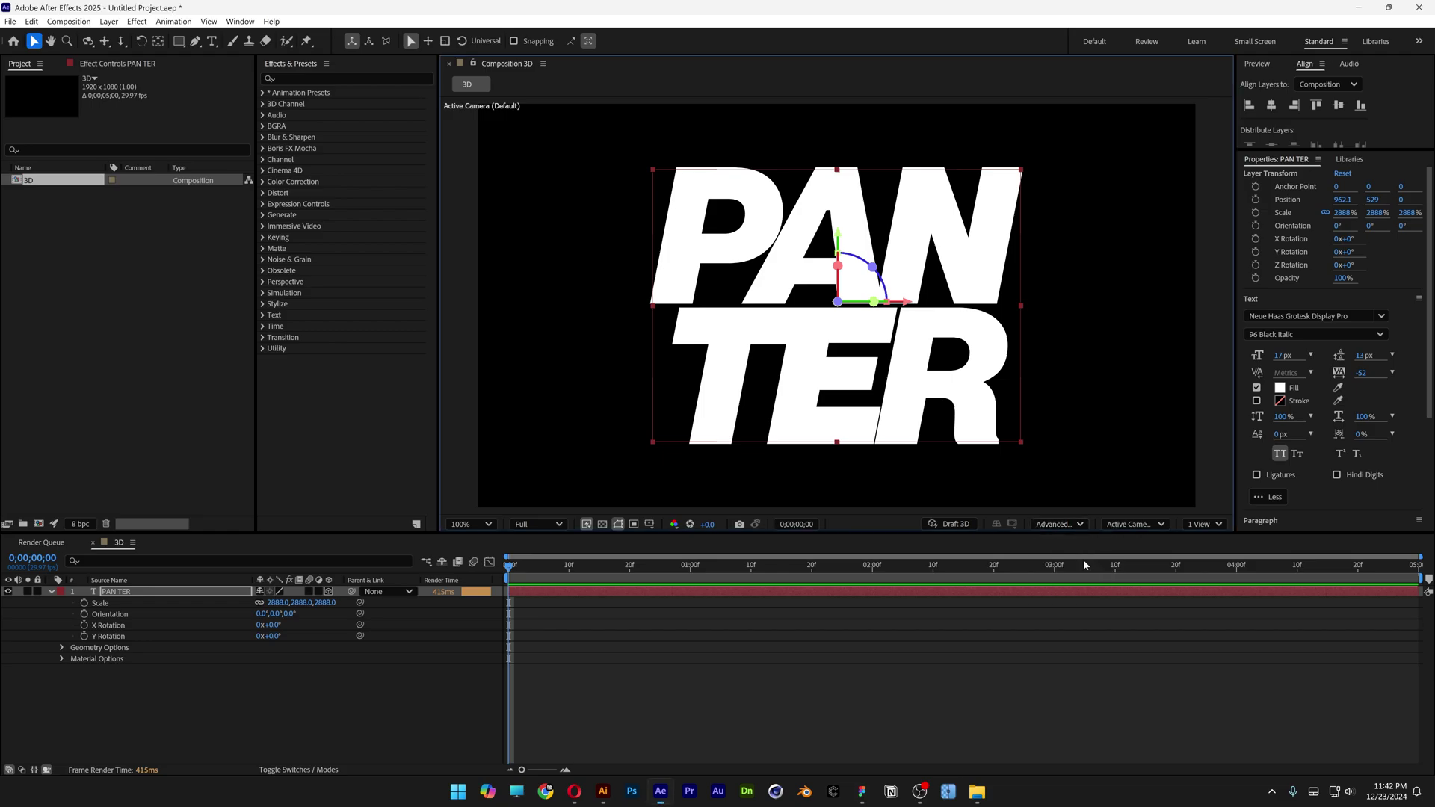
left_click(1133, 525)
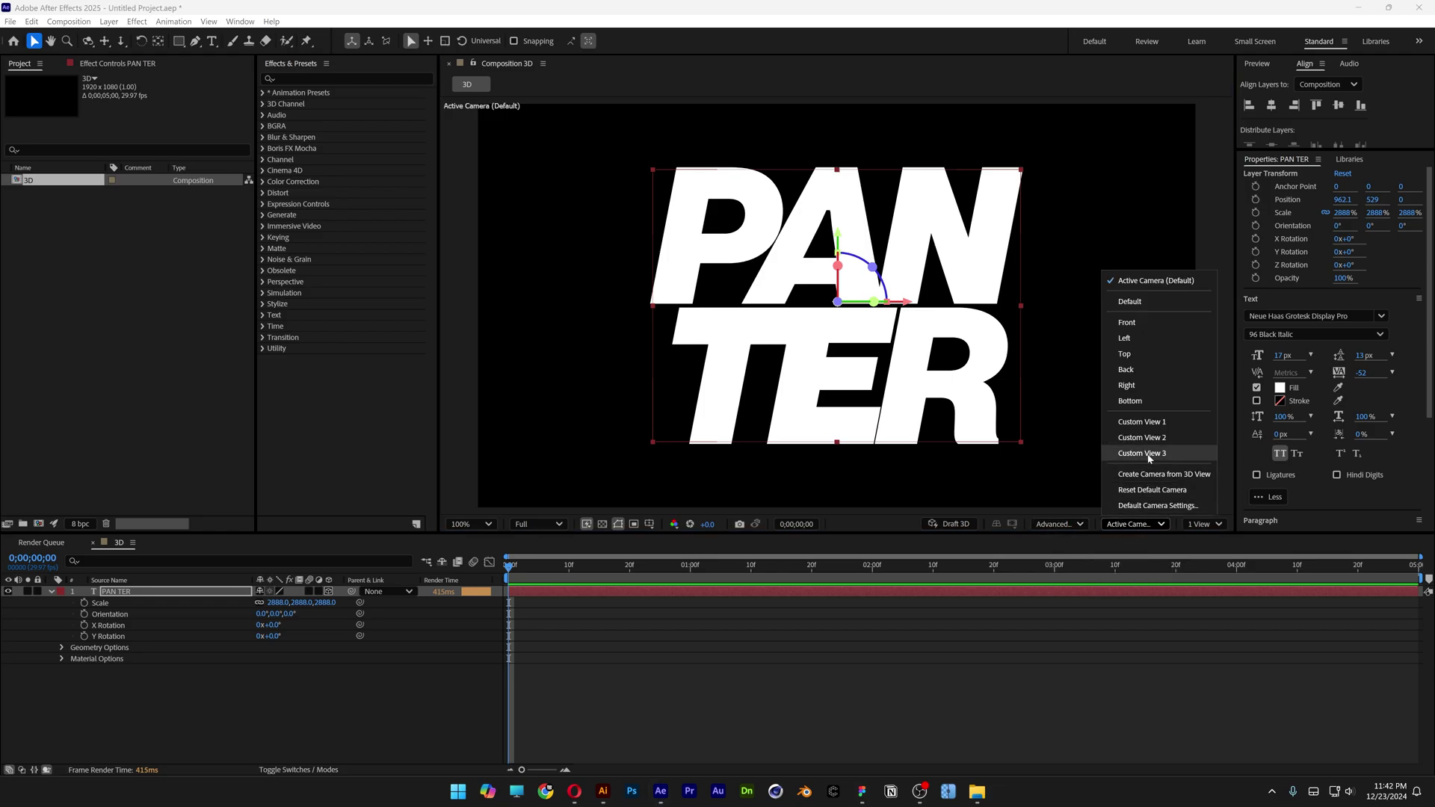
In Custom View 1, give PAN TER Extrusion Depth 7.0 and an Angular bevel of depth 0.3
left_click(1170, 423)
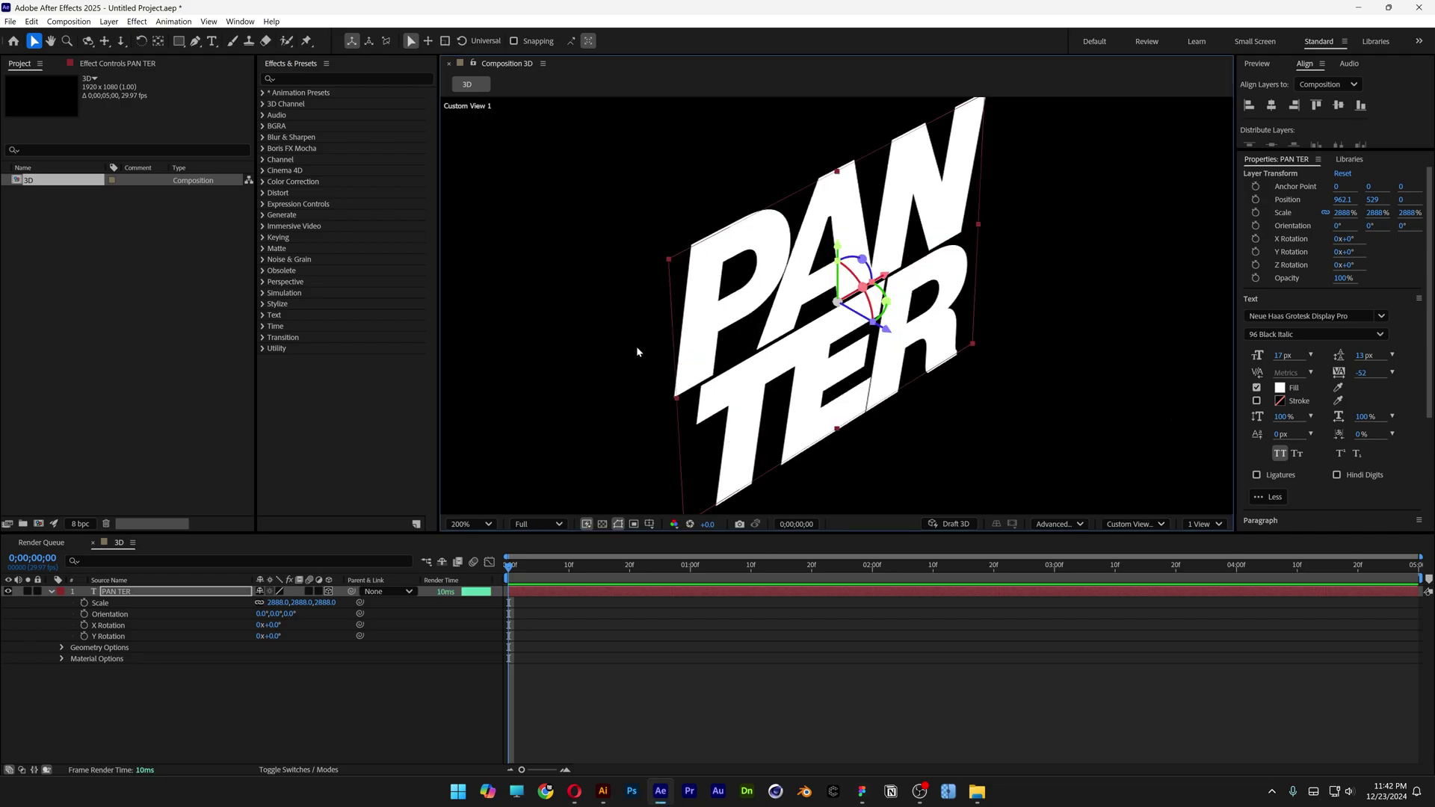
left_click(62, 648)
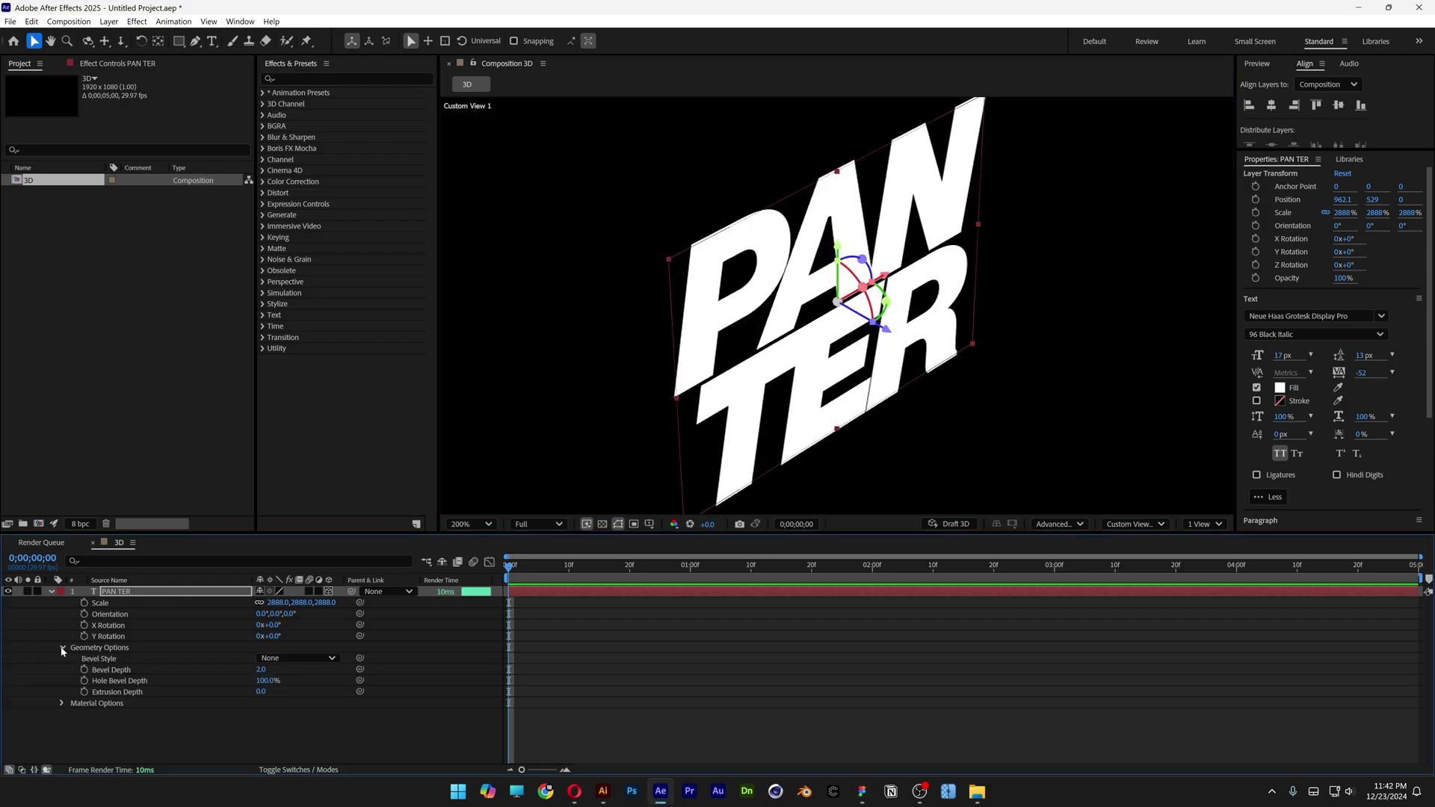
left_click(121, 694)
left_click_drag(255, 695, 295, 695)
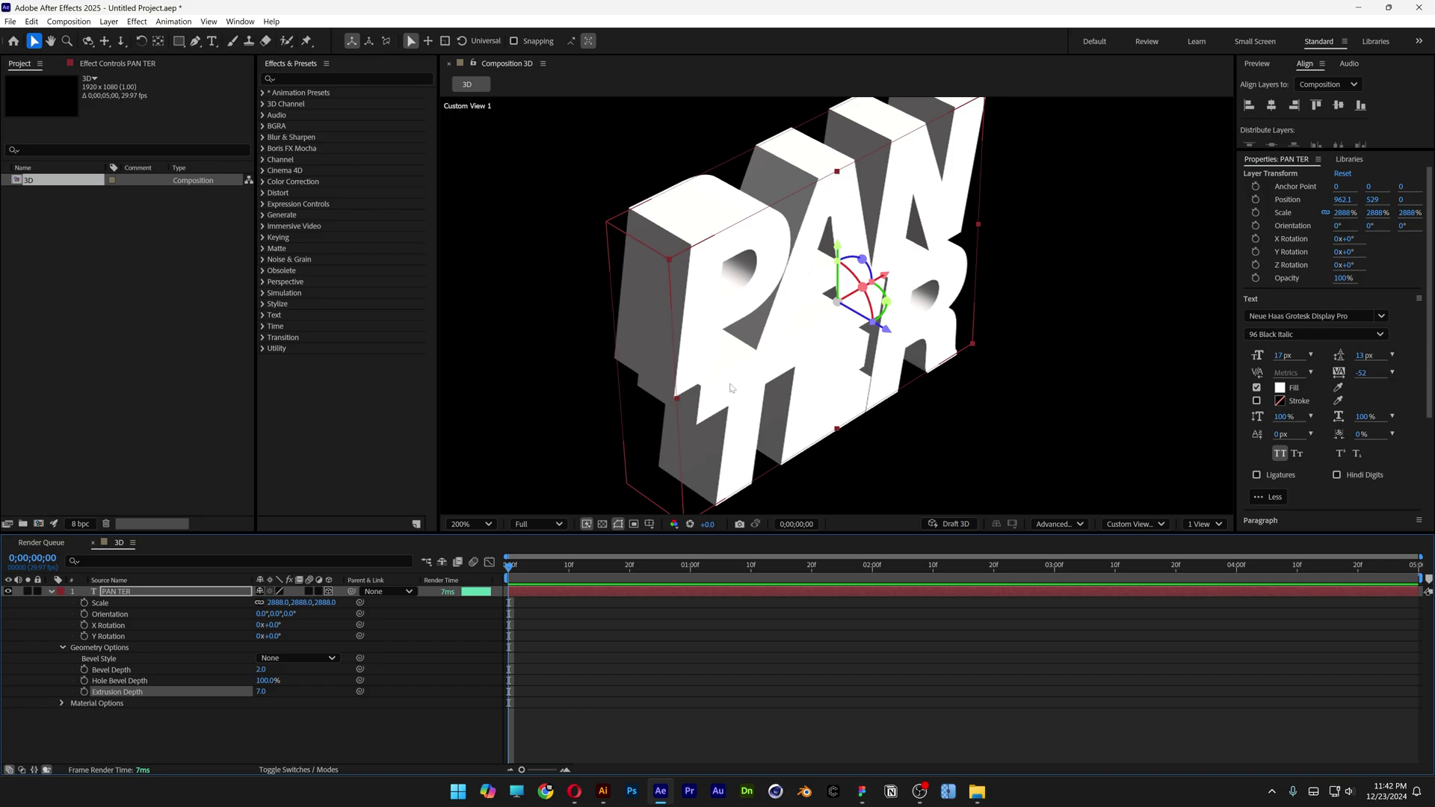
left_click(277, 658)
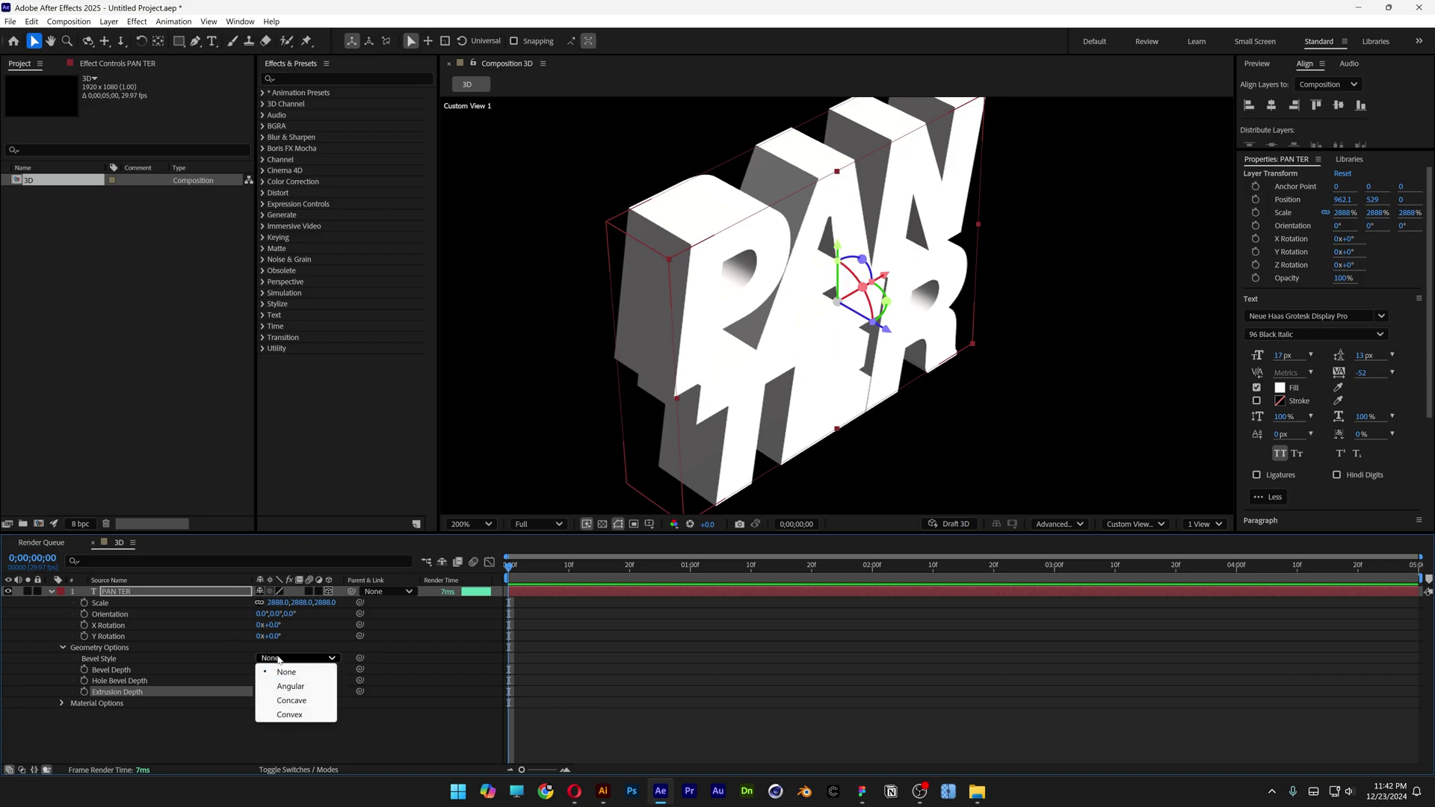
left_click(323, 691)
left_click_drag(261, 670, 252, 678)
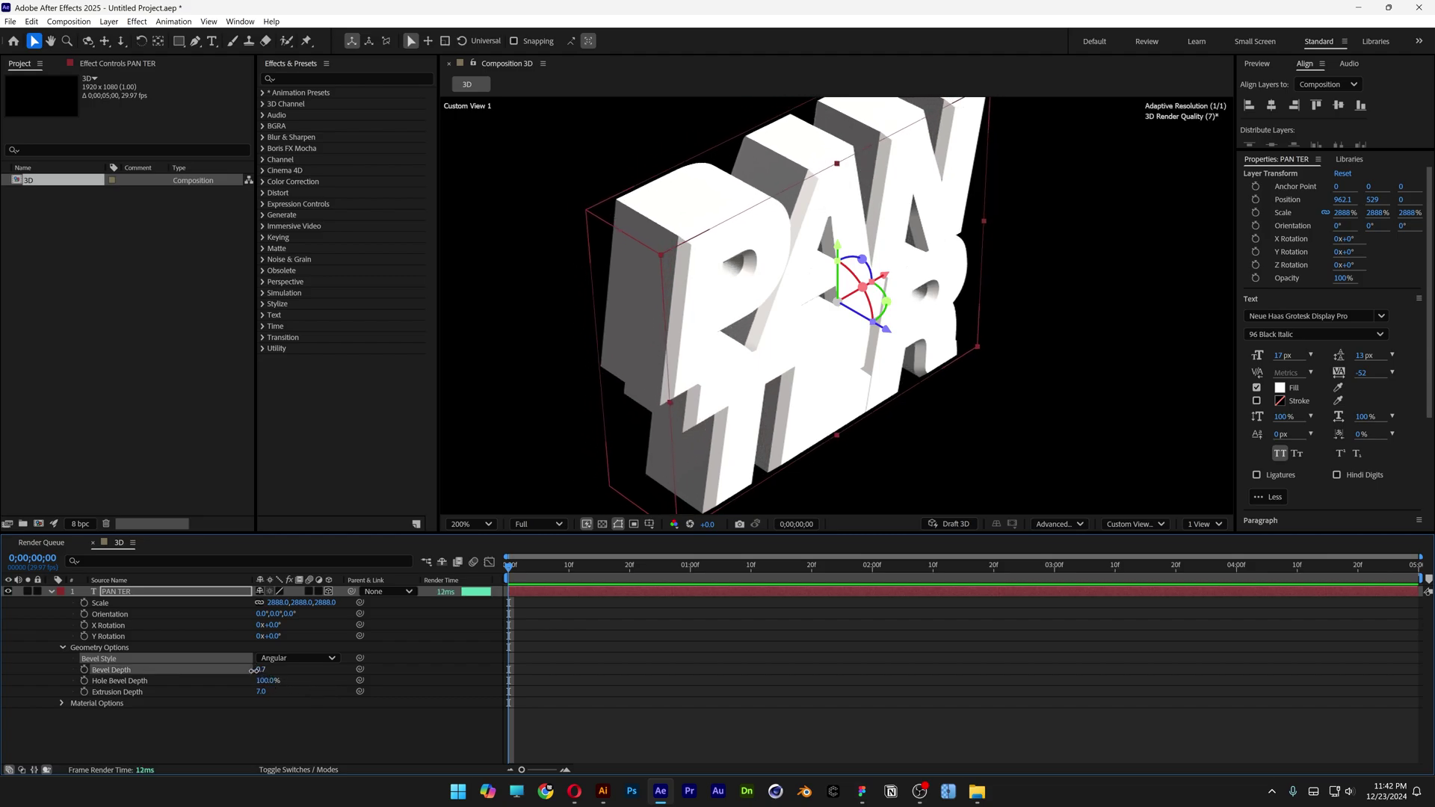
In Material Options, raise Specular Shininess to 100% and enable Casts Shadows
left_click(62, 703)
scroll(179, 716, "down", 2)
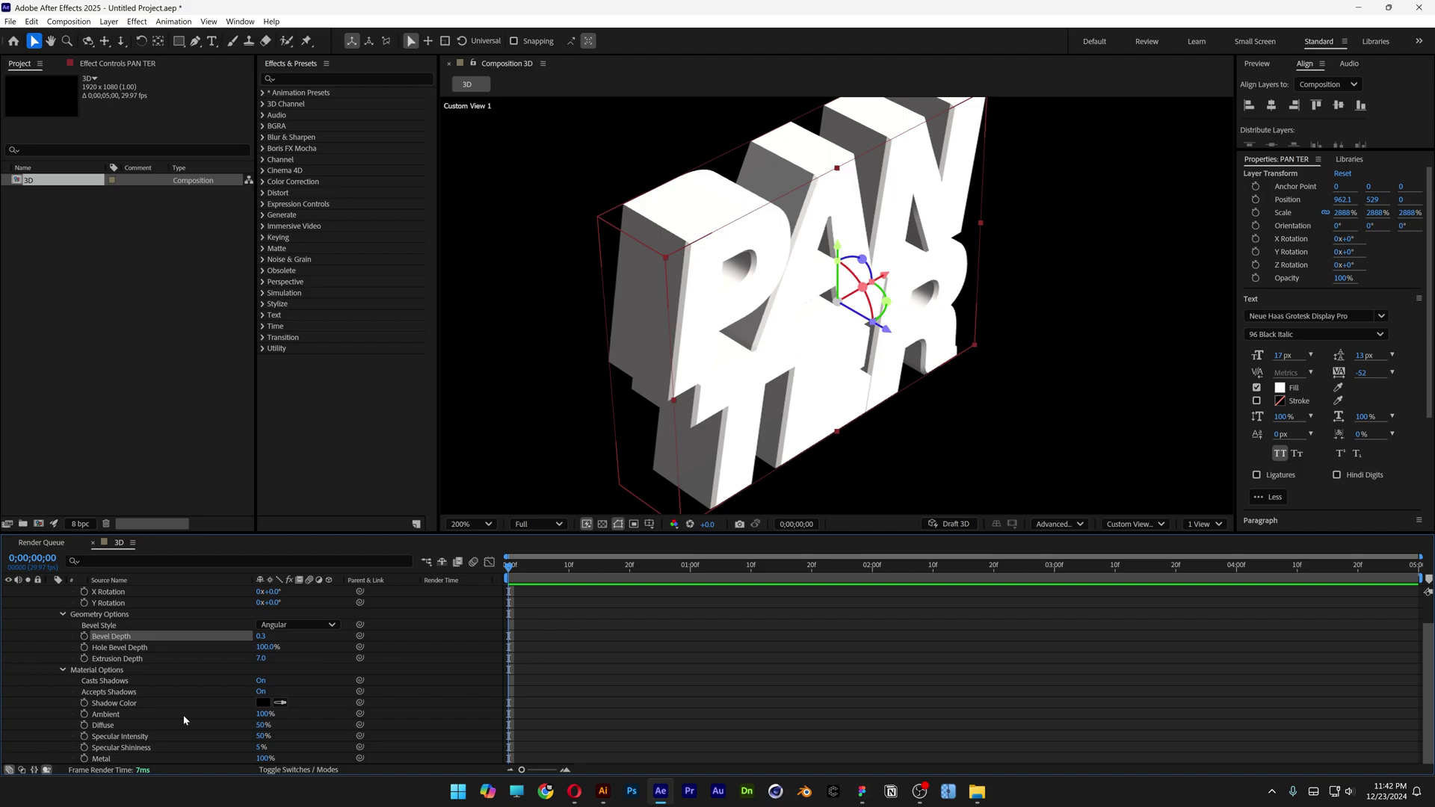
left_click(123, 750)
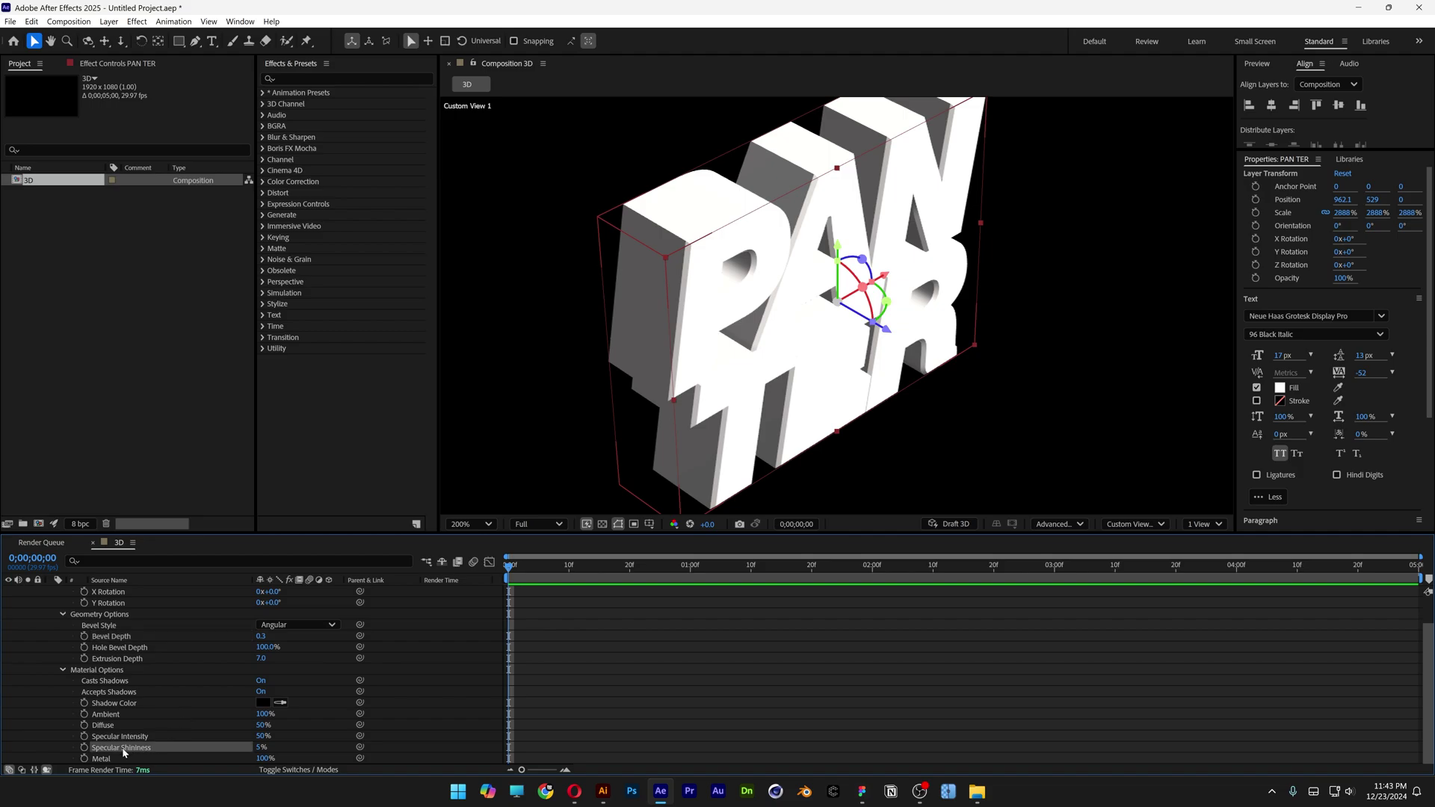
left_click_drag(259, 750, 378, 742)
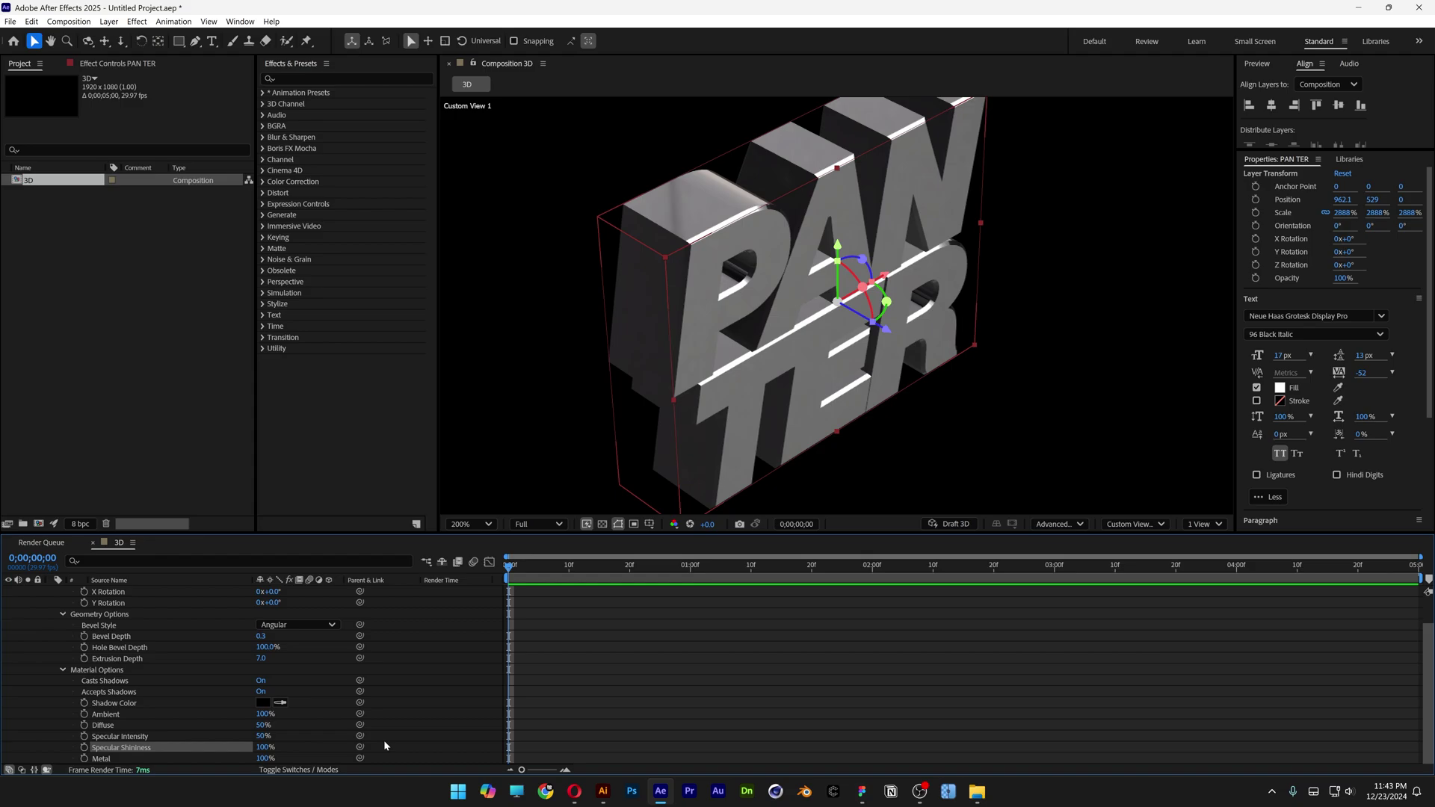
left_click(110, 682)
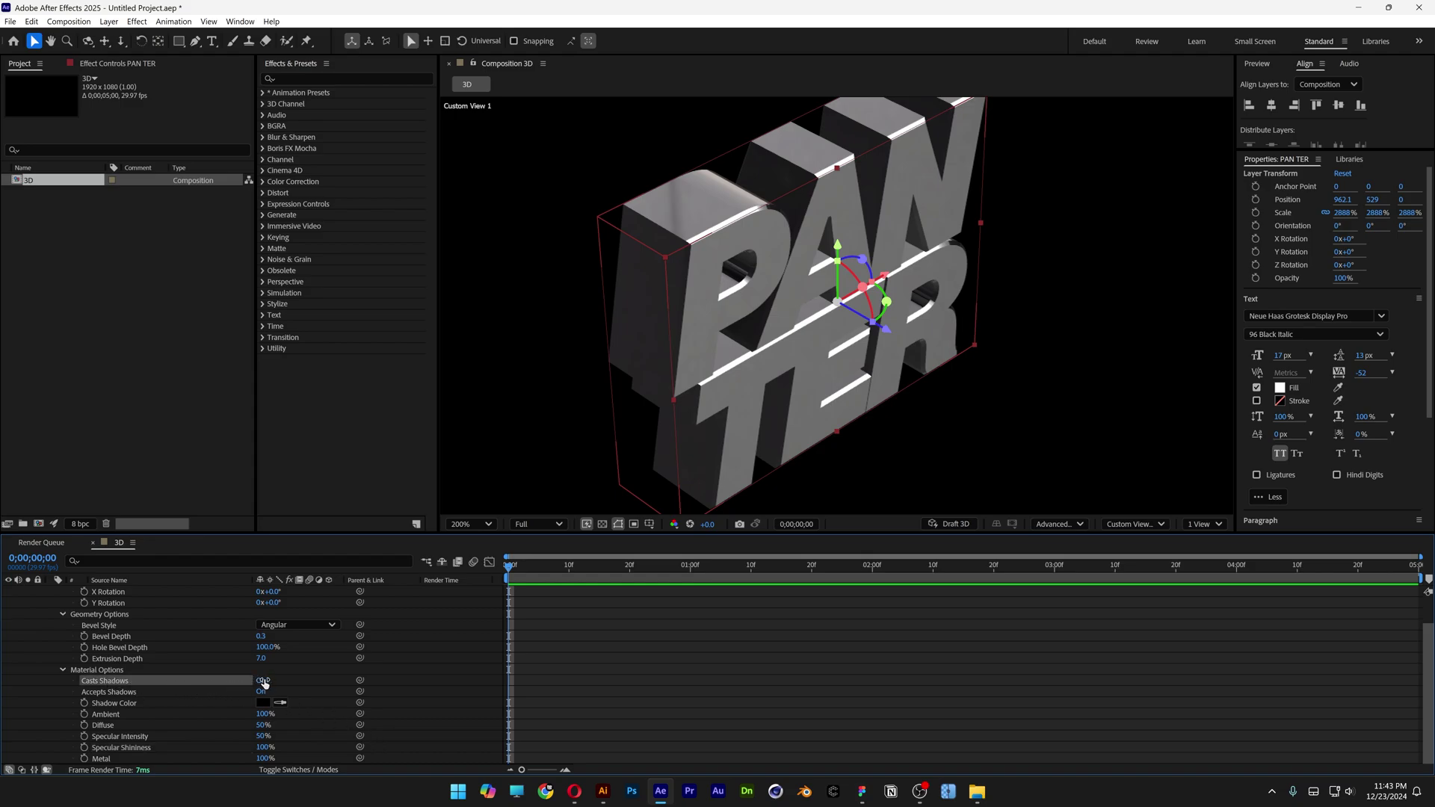
Bring Extrusion Depth back to 6 and show the layer's Transform properties
left_click(63, 672)
key("ctrl+z")
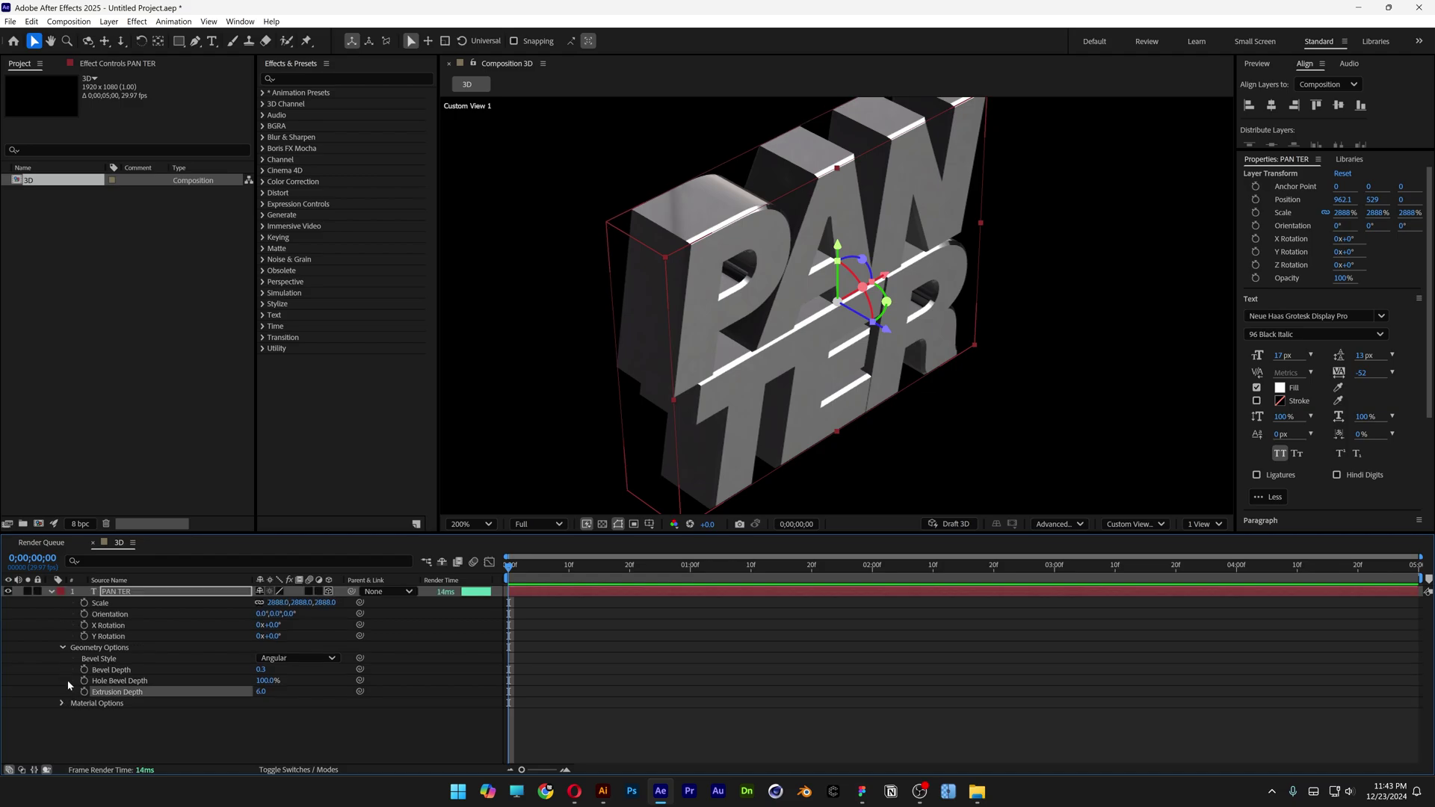
left_click(63, 648)
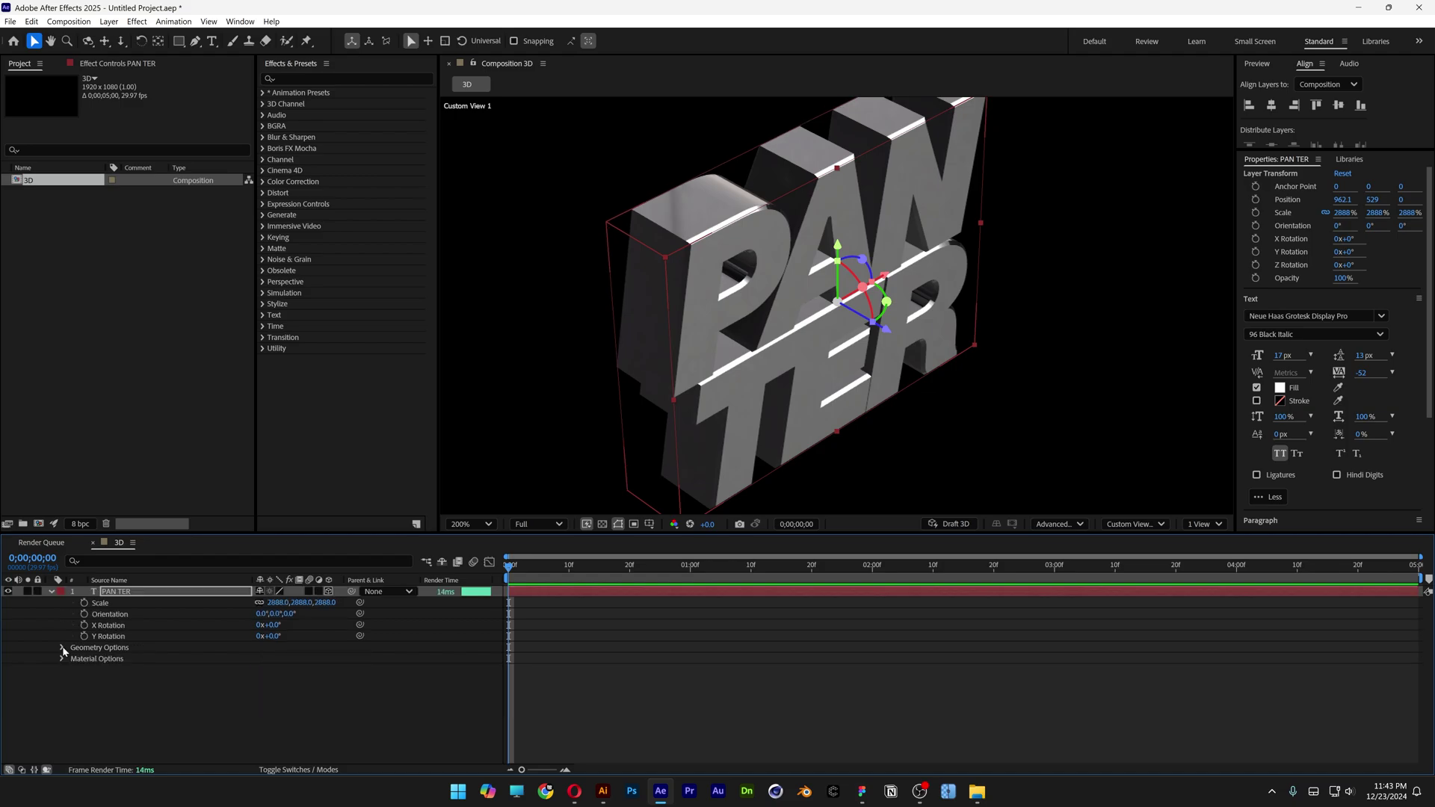
left_click(52, 592)
left_click(52, 593)
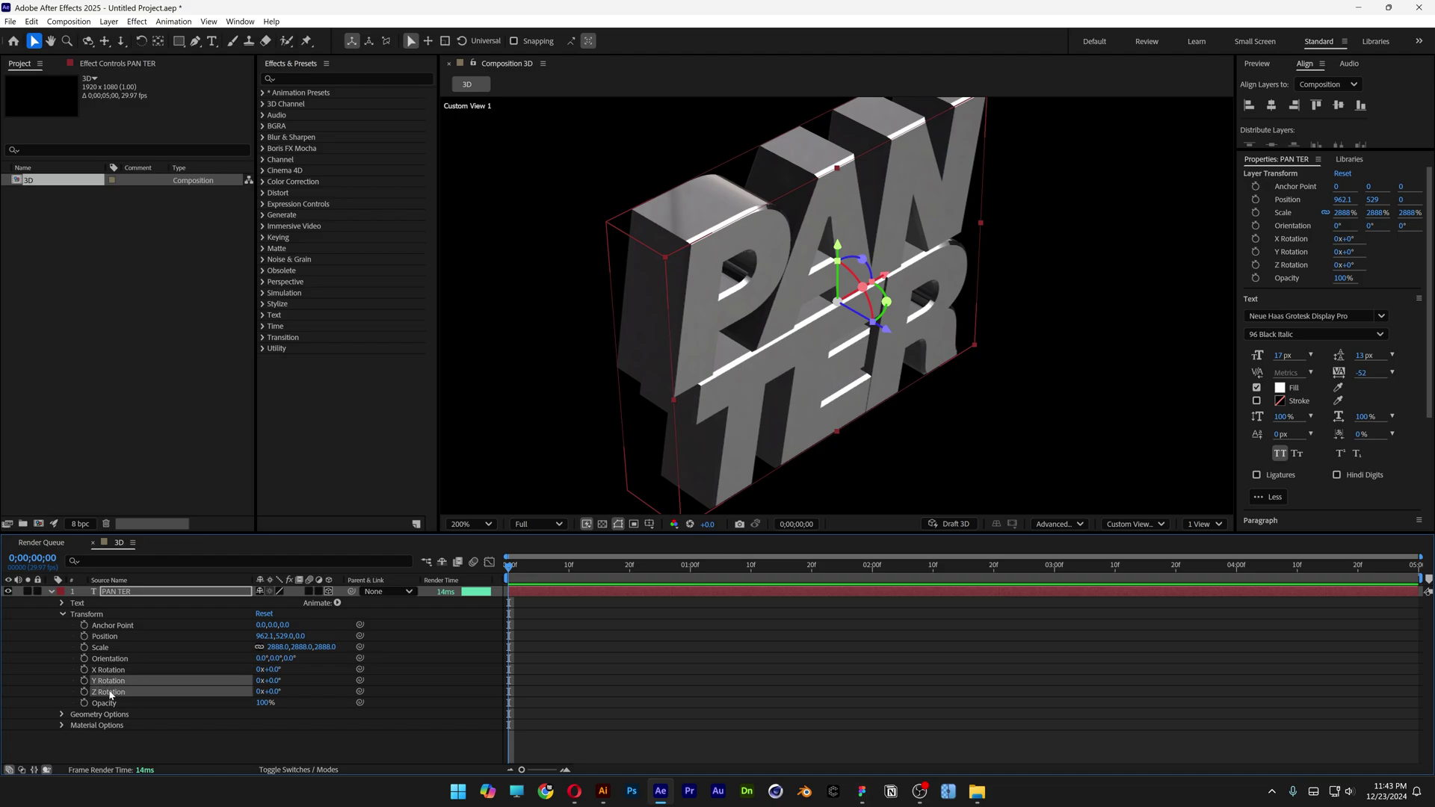
In the Default view, rotate PAN TER 90° on Y and zoom the viewer to 200%
left_click(1142, 526)
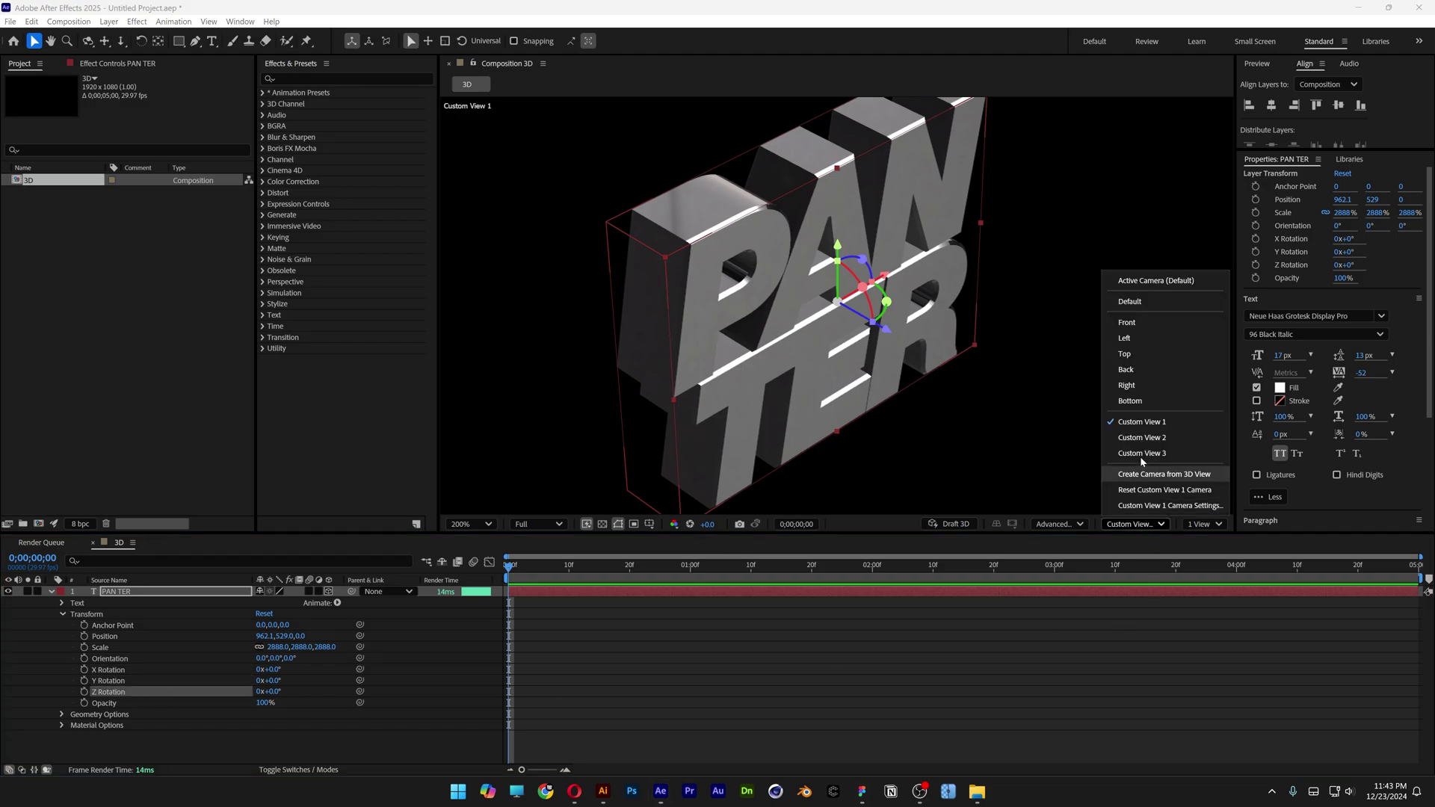
left_click(1159, 293)
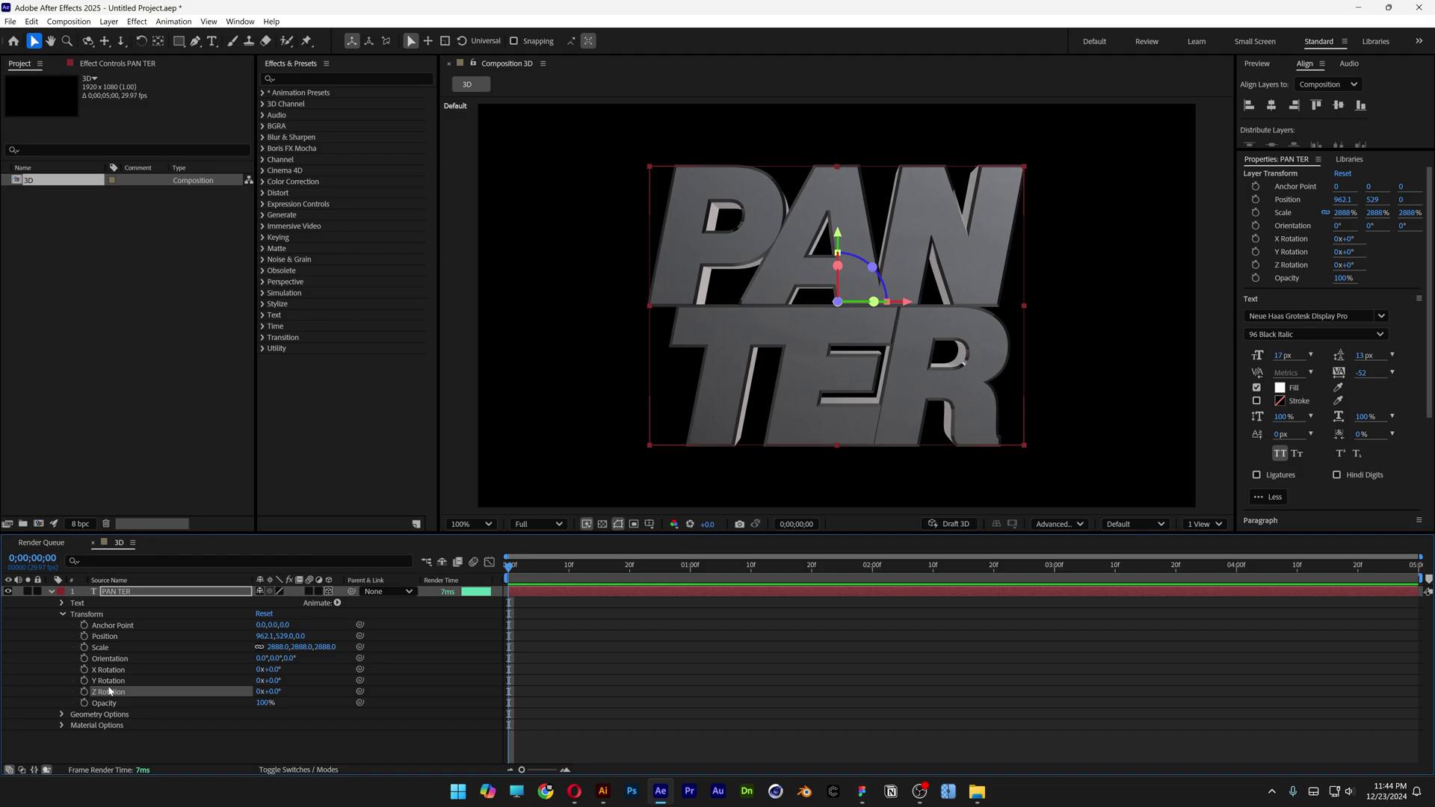
left_click_drag(271, 683, 330, 680)
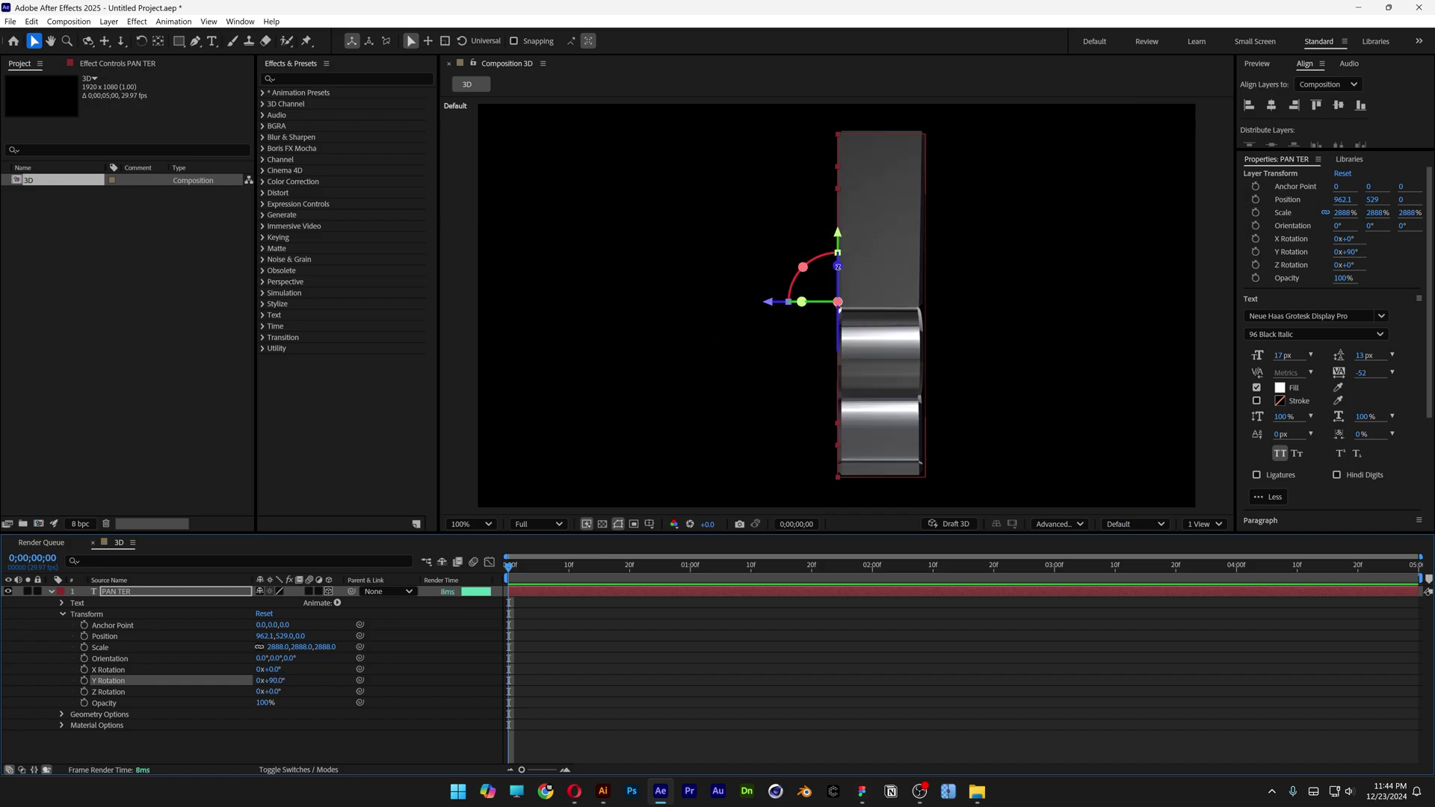
key("period")
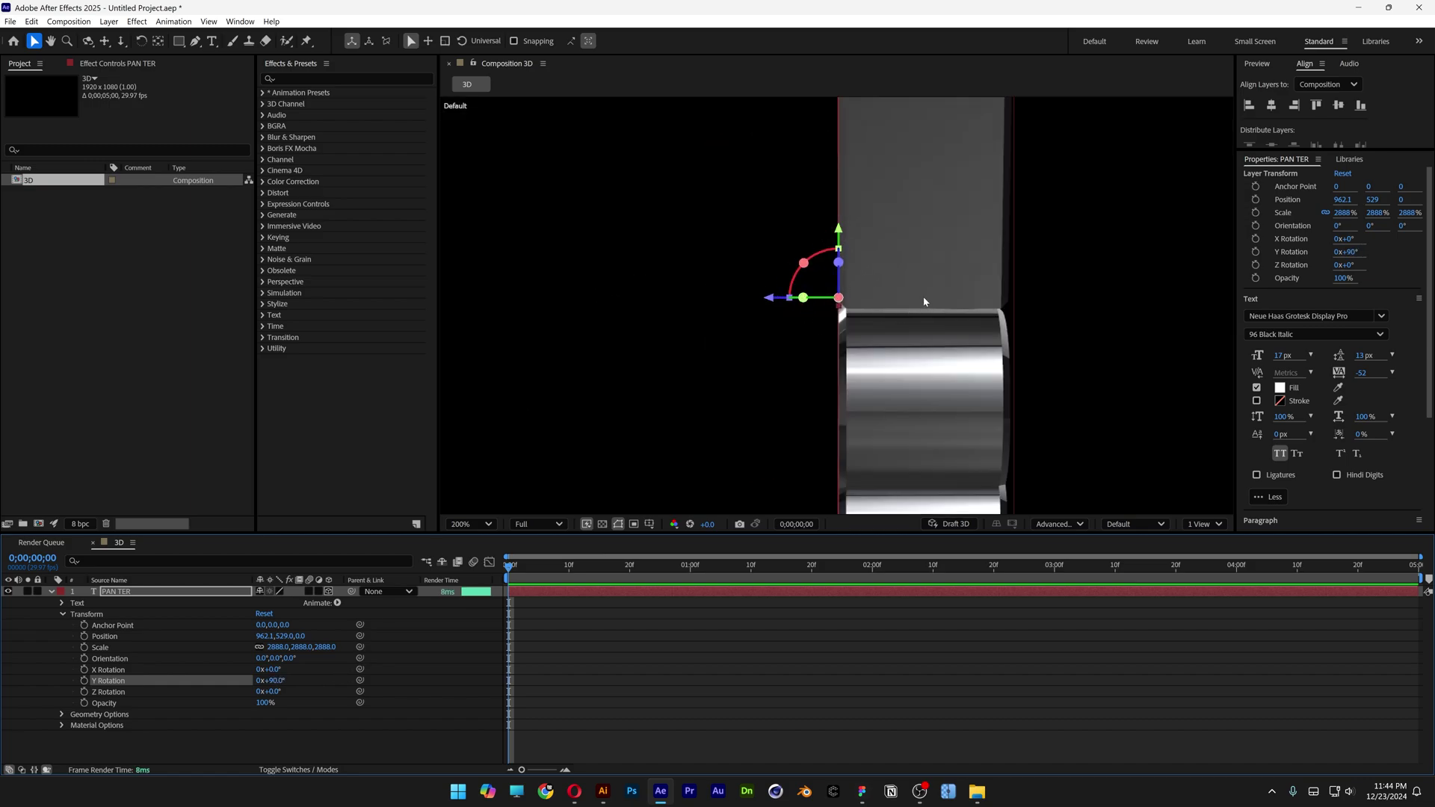
Reset Y Rotation to 0° and view the text zoomed in from the Left view
left_click(867, 340)
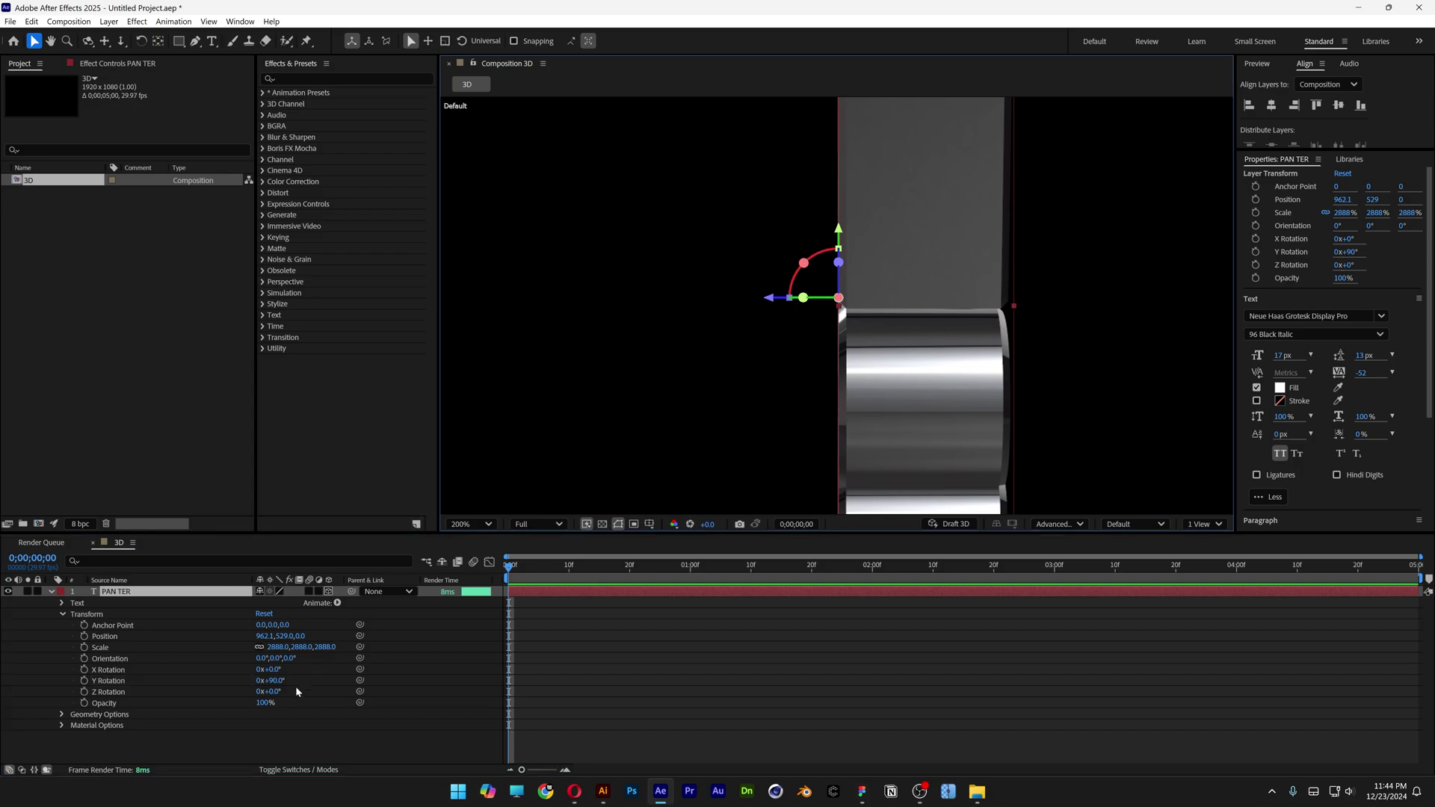
left_click(277, 681)
type("0")
key("Return")
key("comma")
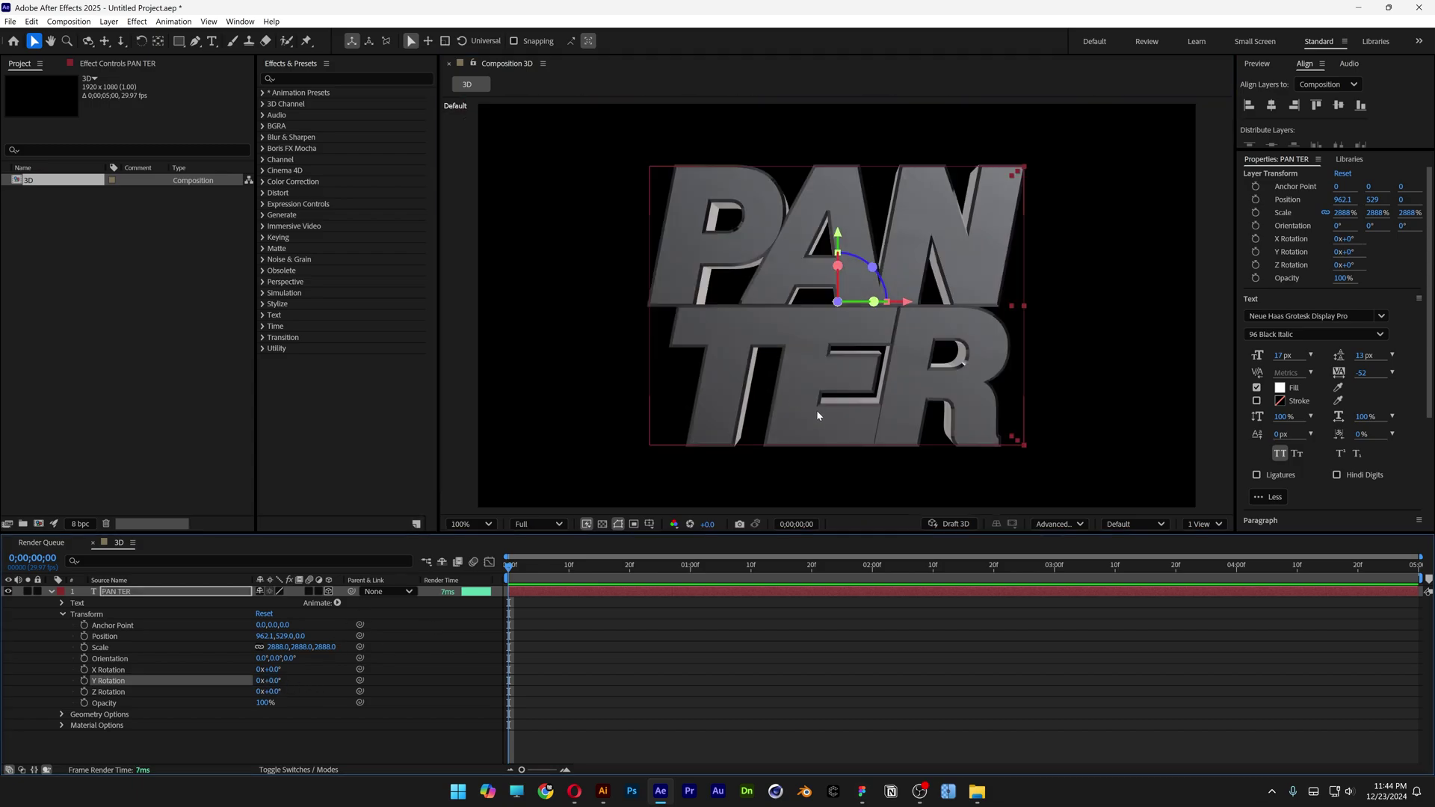
left_click(1135, 524)
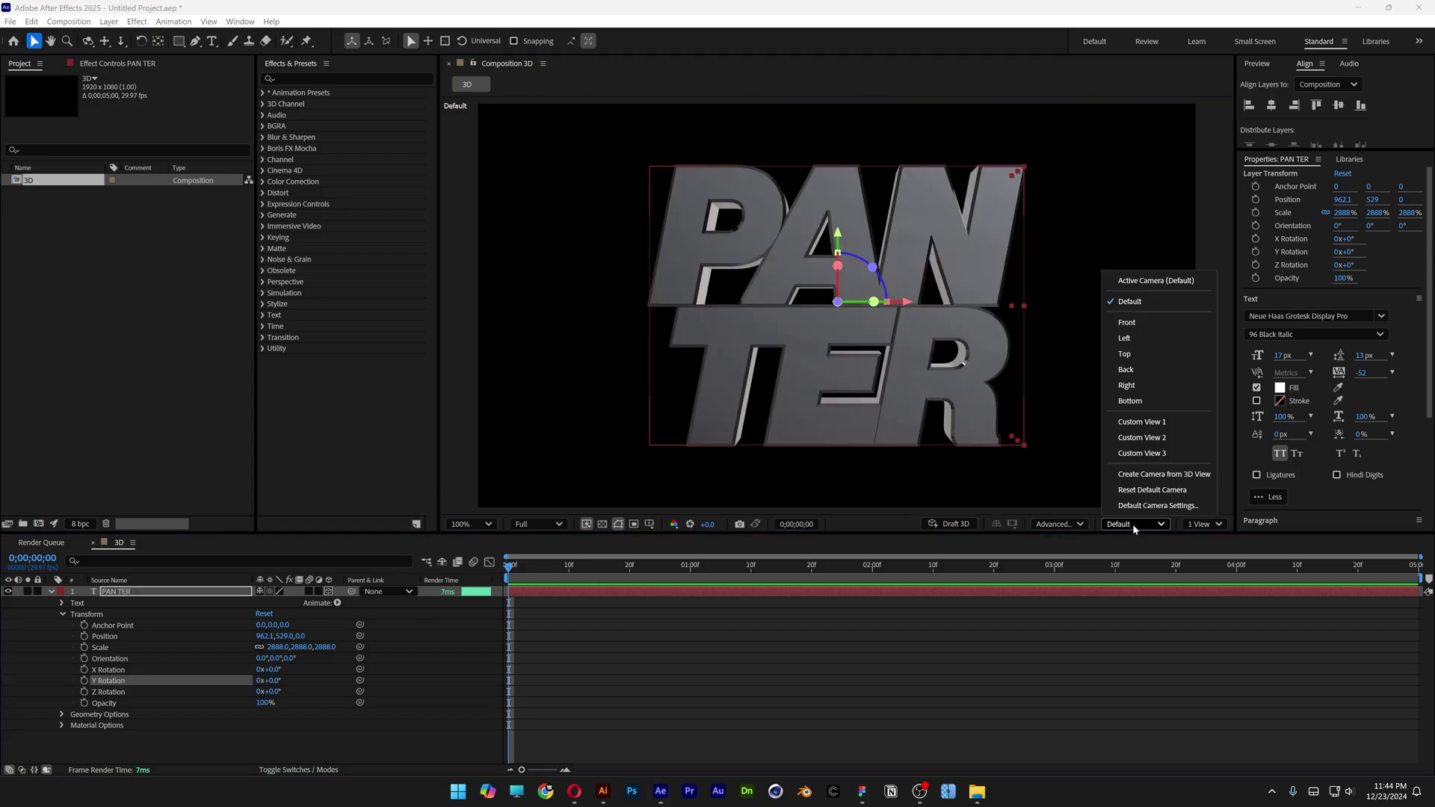
left_click(1138, 341)
key("period")
key("period")
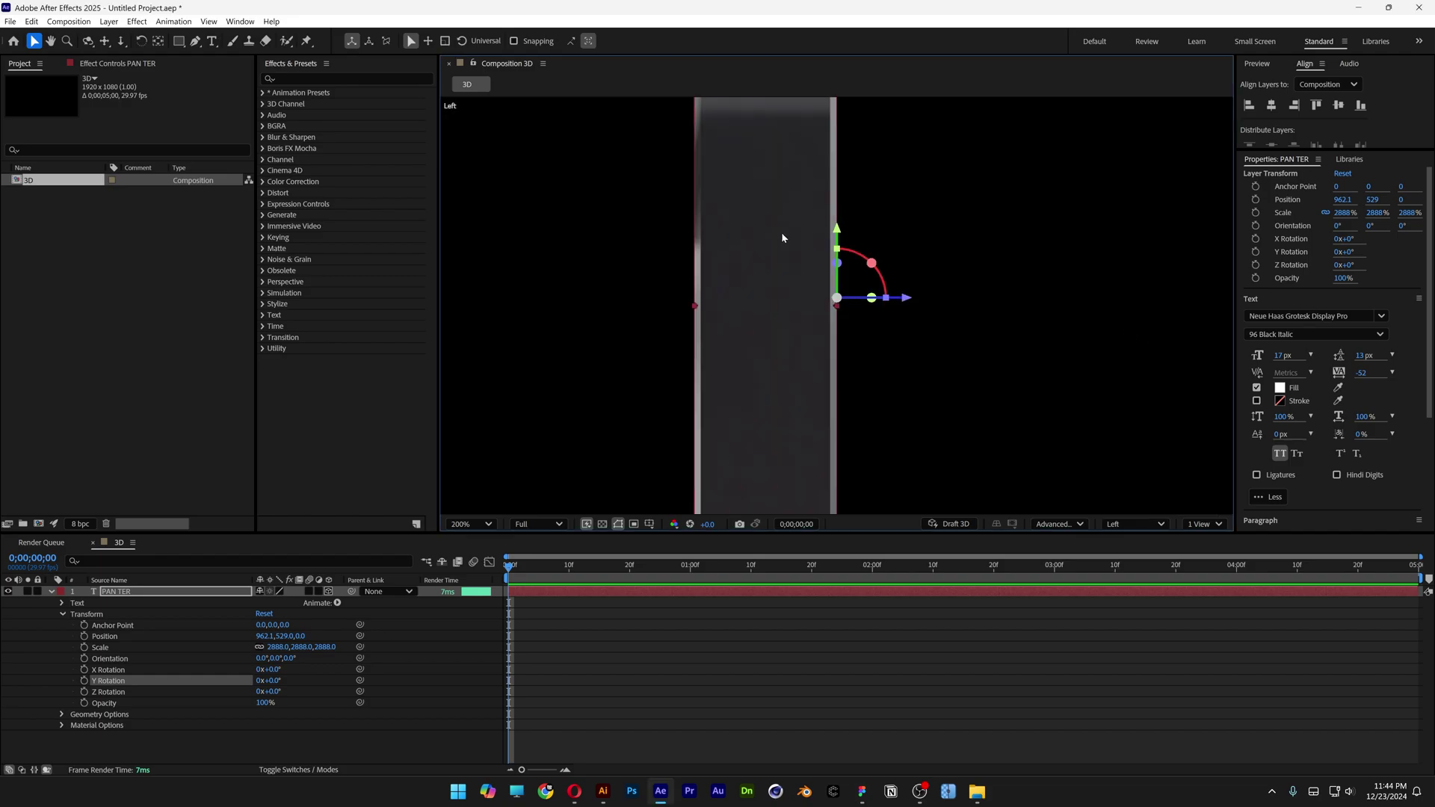
Set the Anchor Point Z value to 3.3
left_click(159, 629)
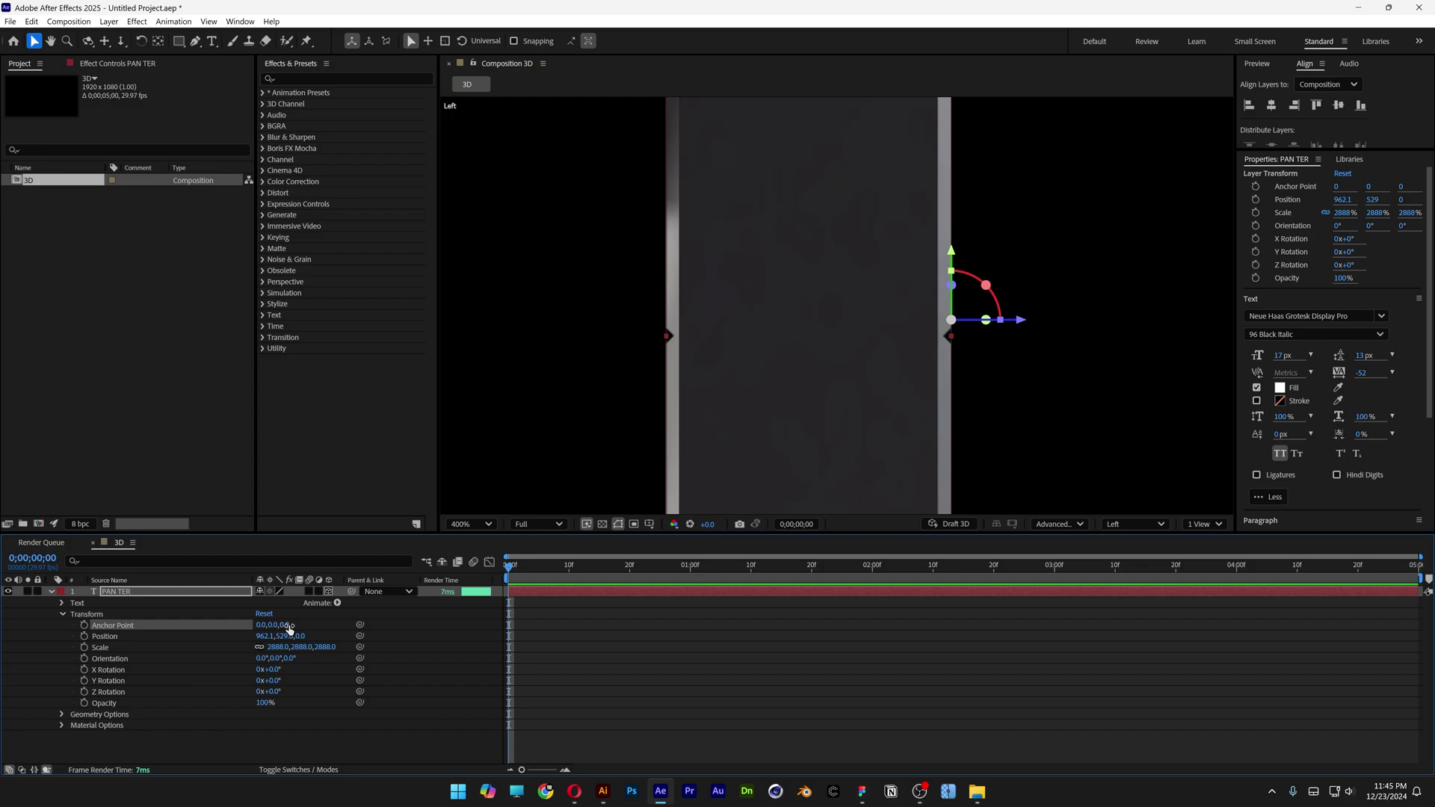
left_click_drag(286, 627, 288, 625)
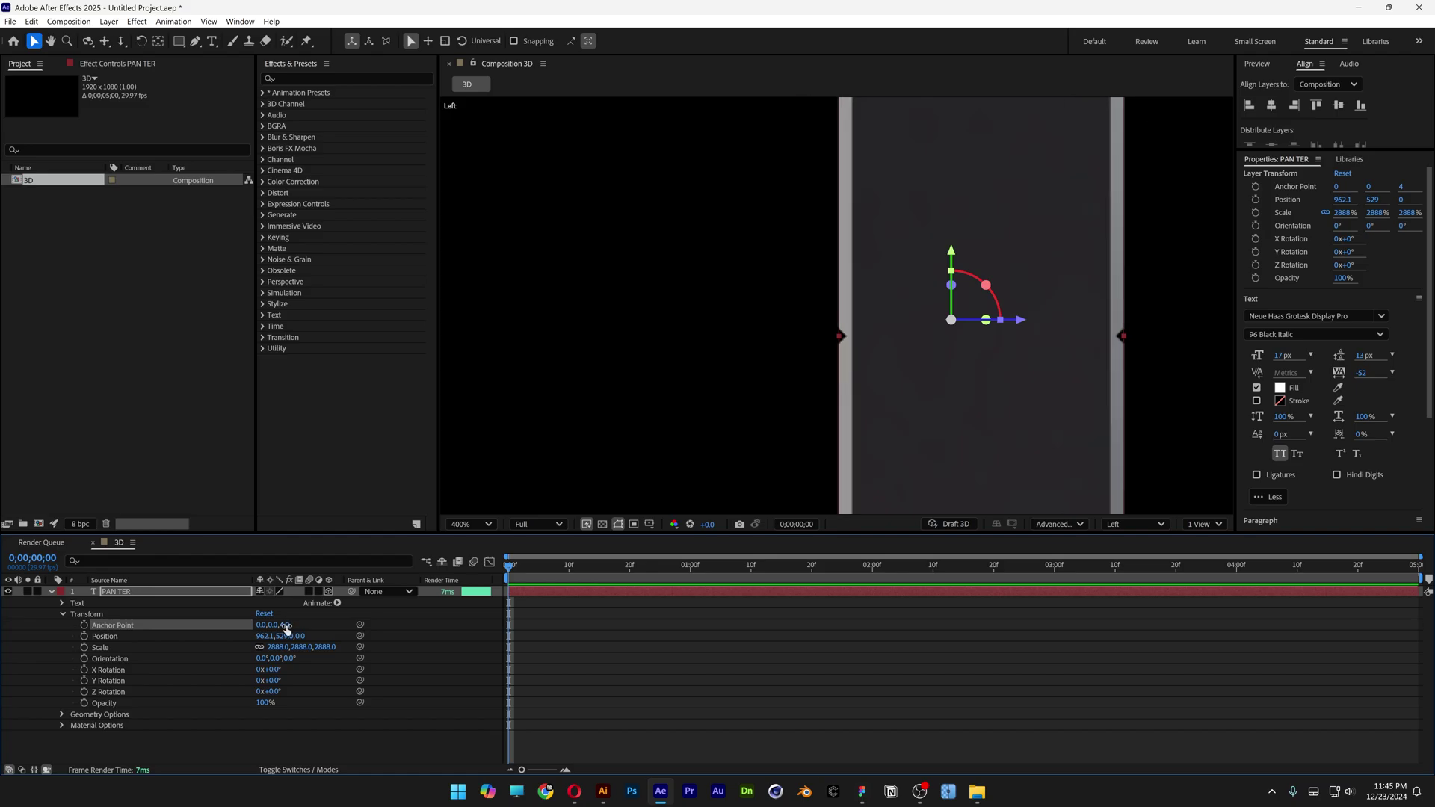
left_click(286, 627)
type("3.3")
key("Return")
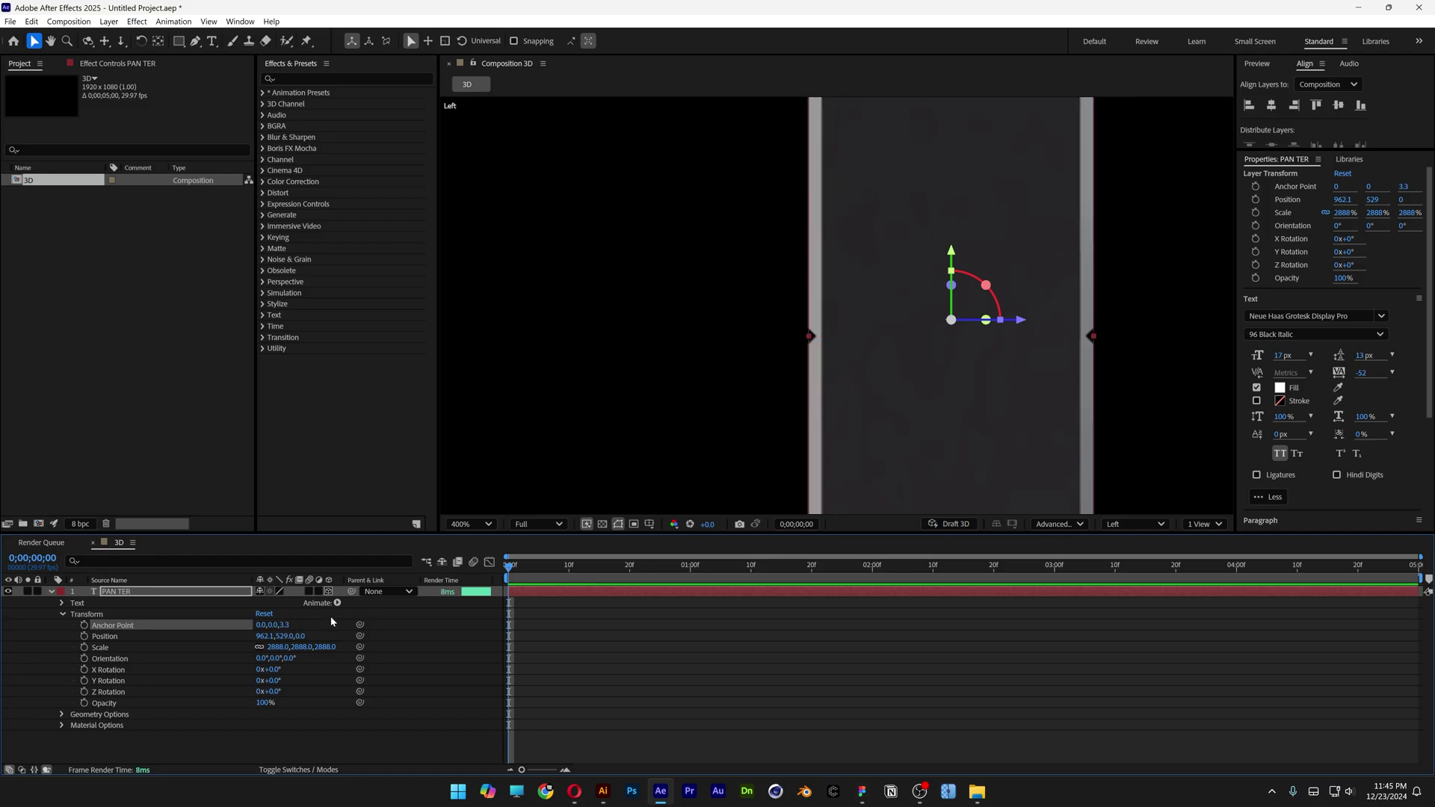
scroll(837, 326, "down", 4)
Return to the Default view and keyframe Y Rotation at 0° on frame 0
left_click(1118, 524)
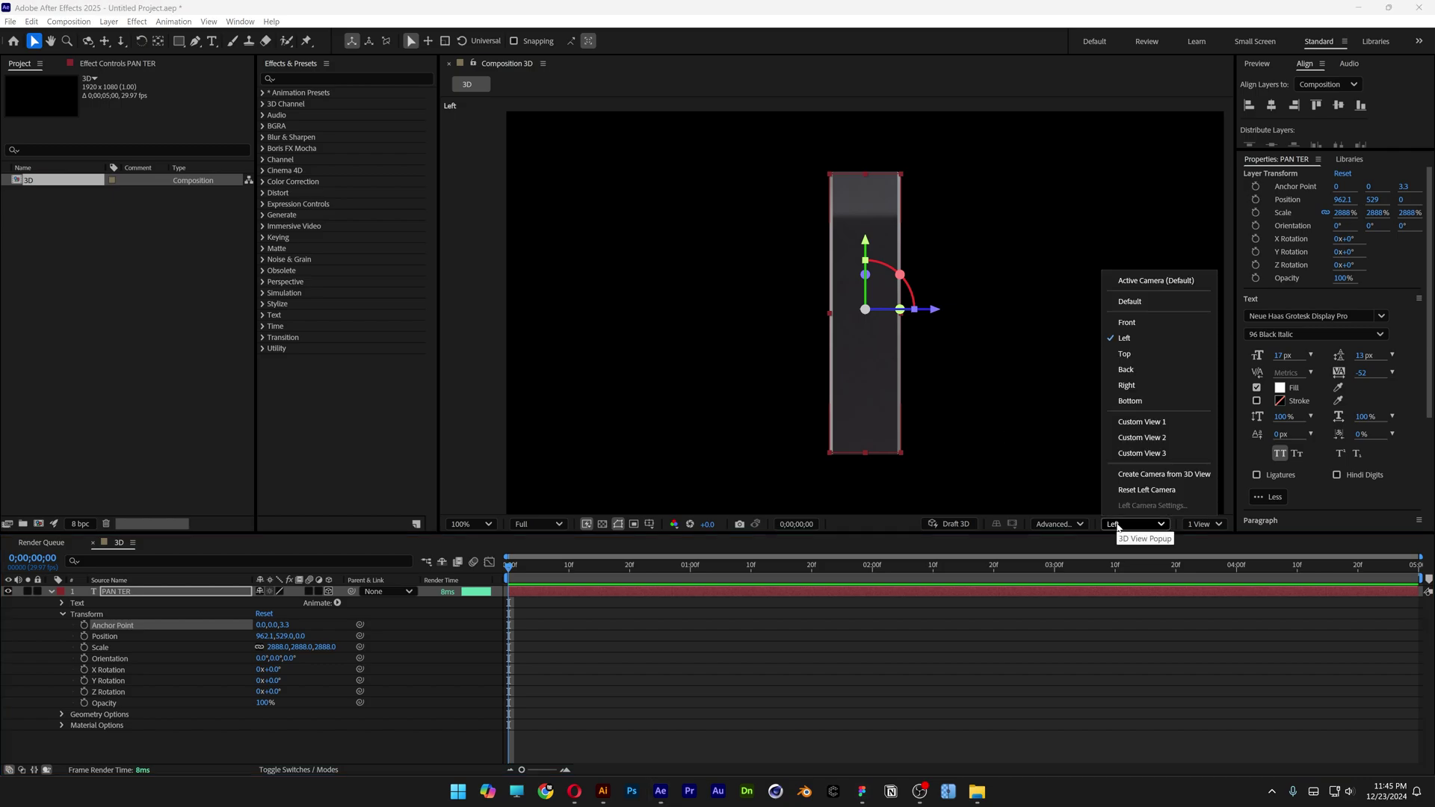
left_click(1144, 302)
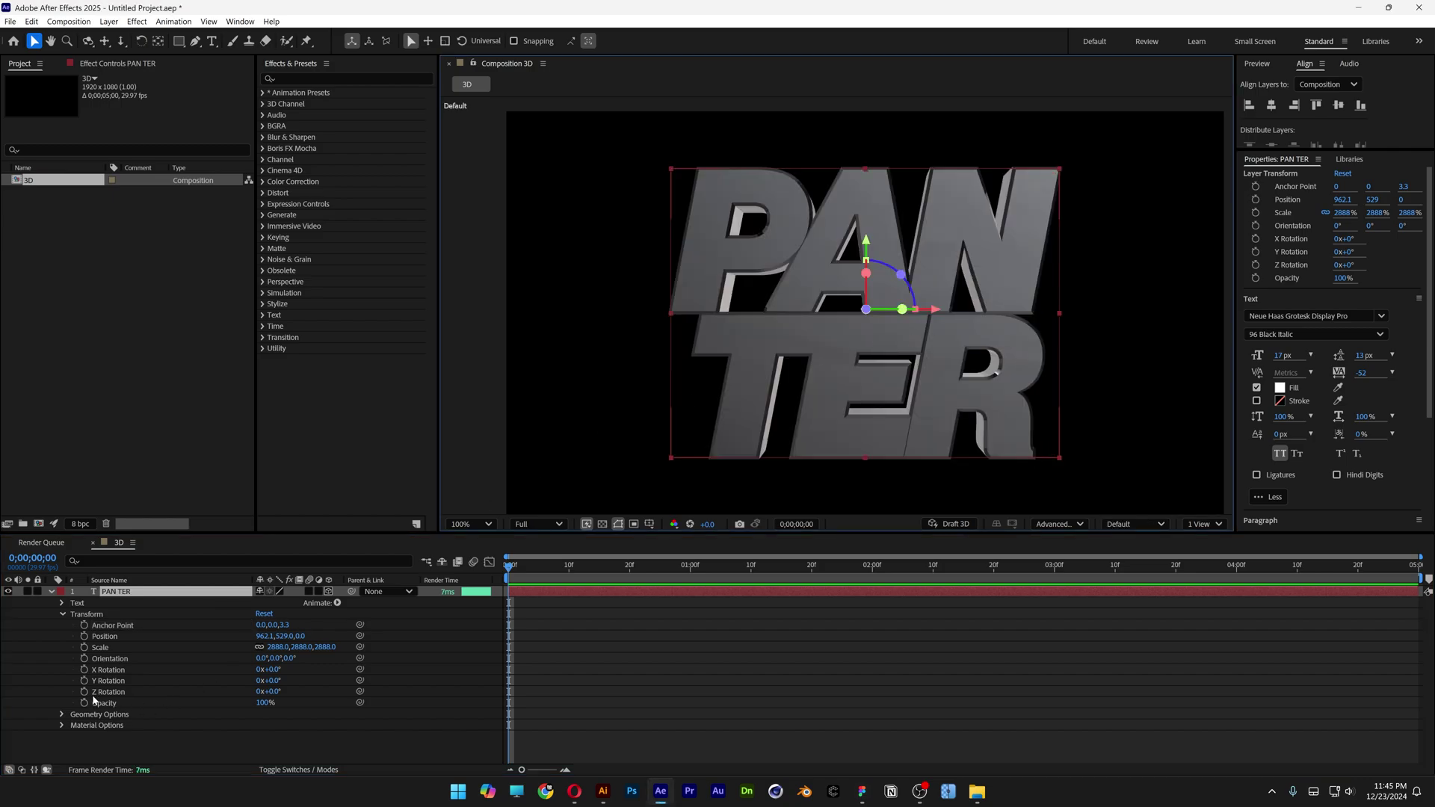
left_click(106, 680)
left_click(569, 565)
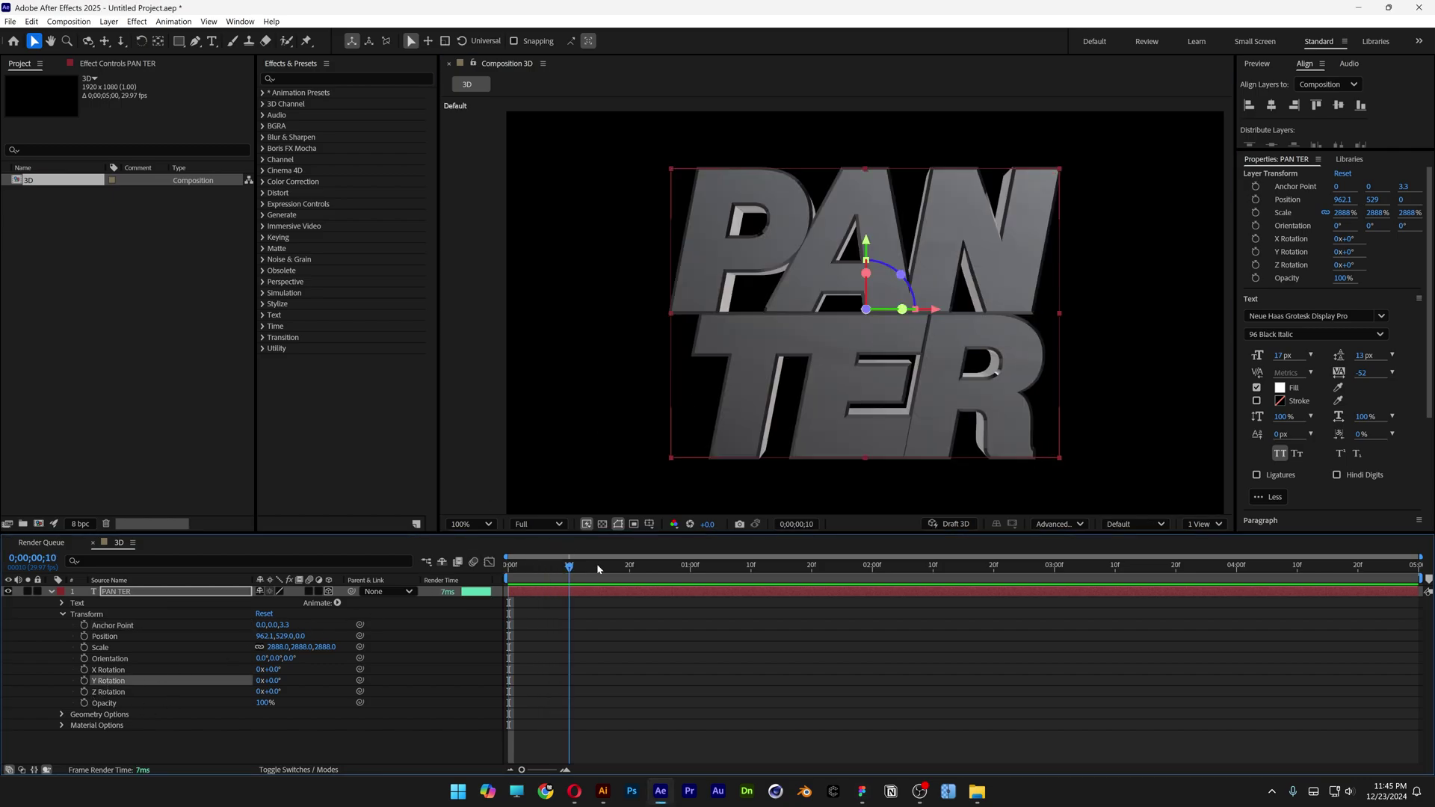
left_click_drag(576, 565, 483, 572)
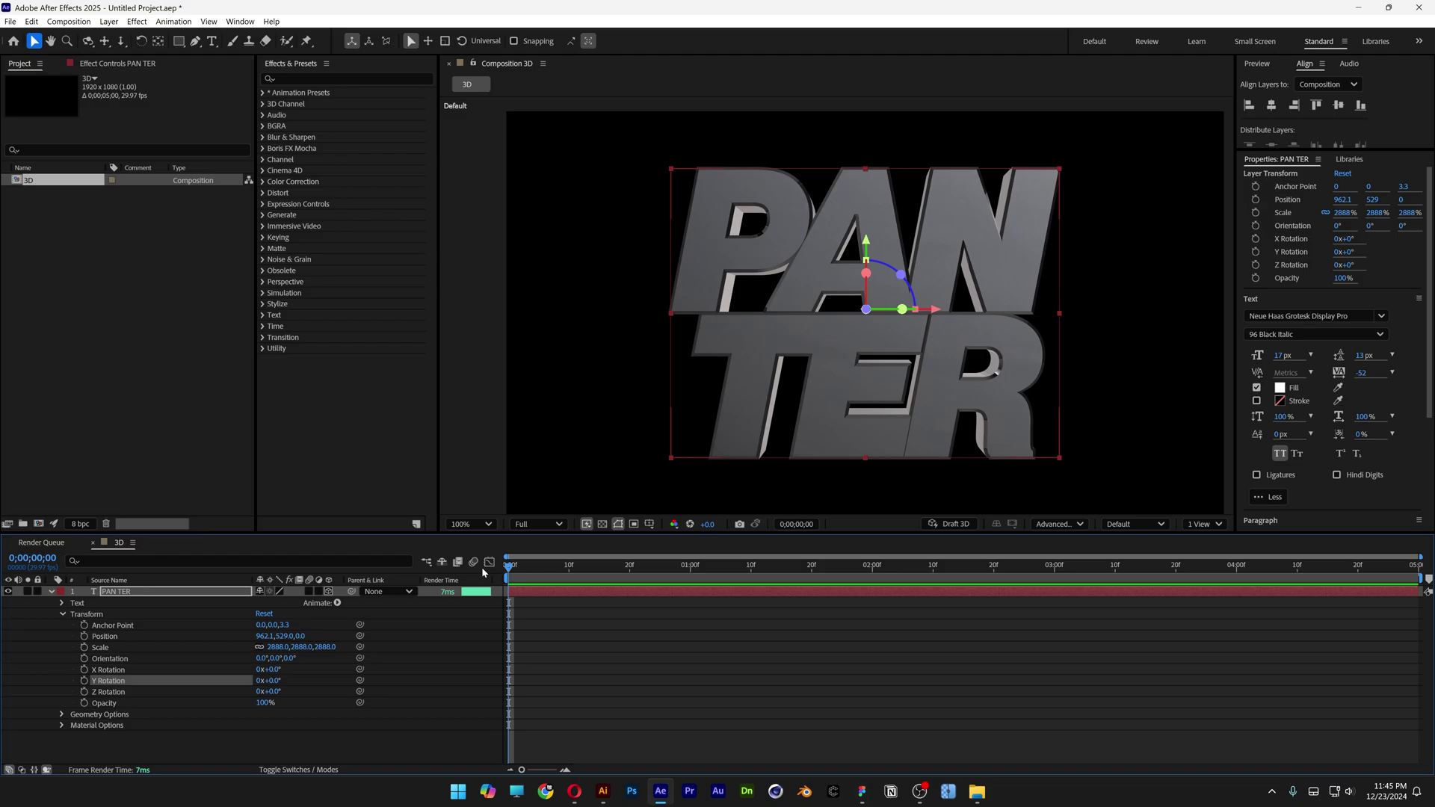
left_click(85, 680)
Add a 1x+0° Y Rotation keyframe and slide it to the comp's end at 5;00
left_click(1371, 566)
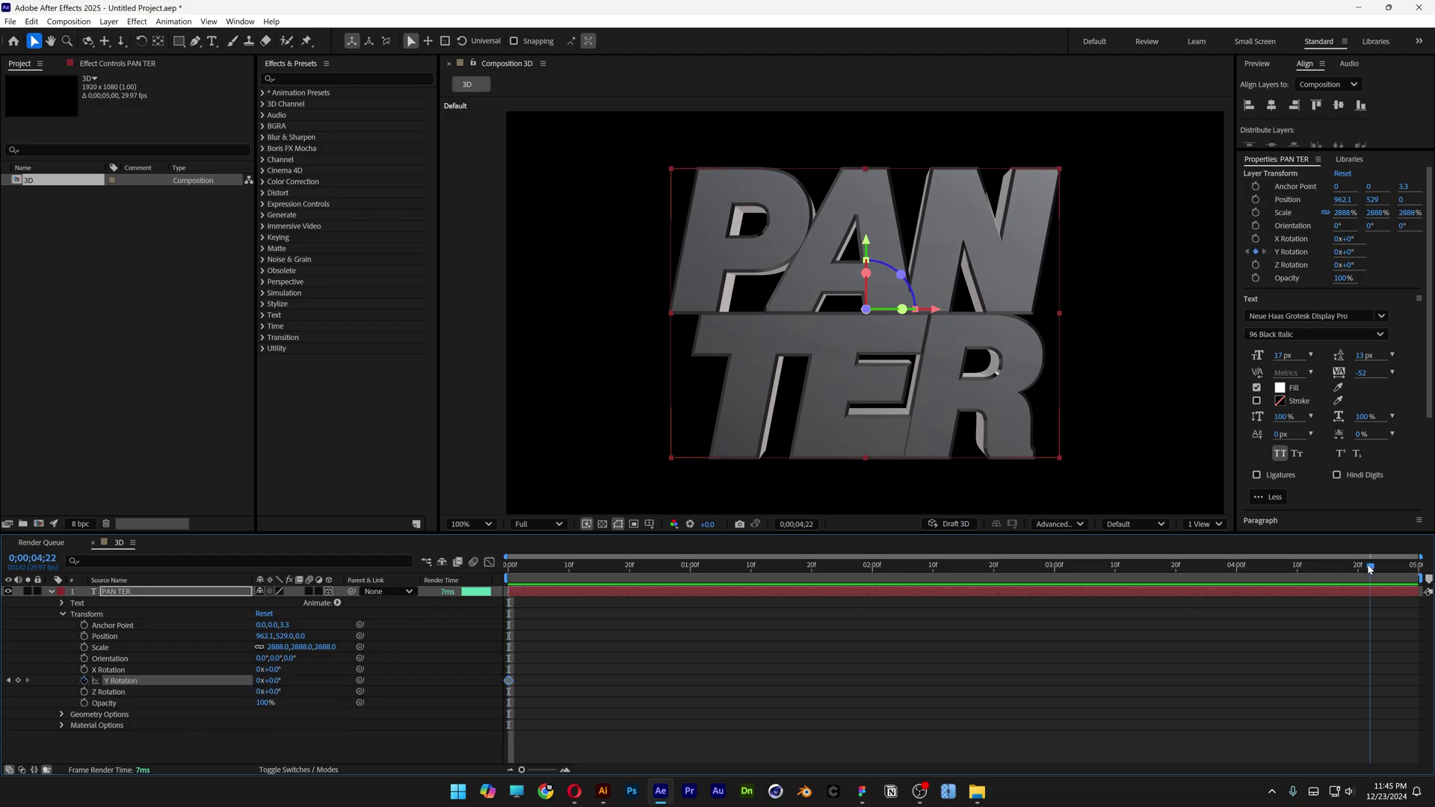
left_click(259, 681)
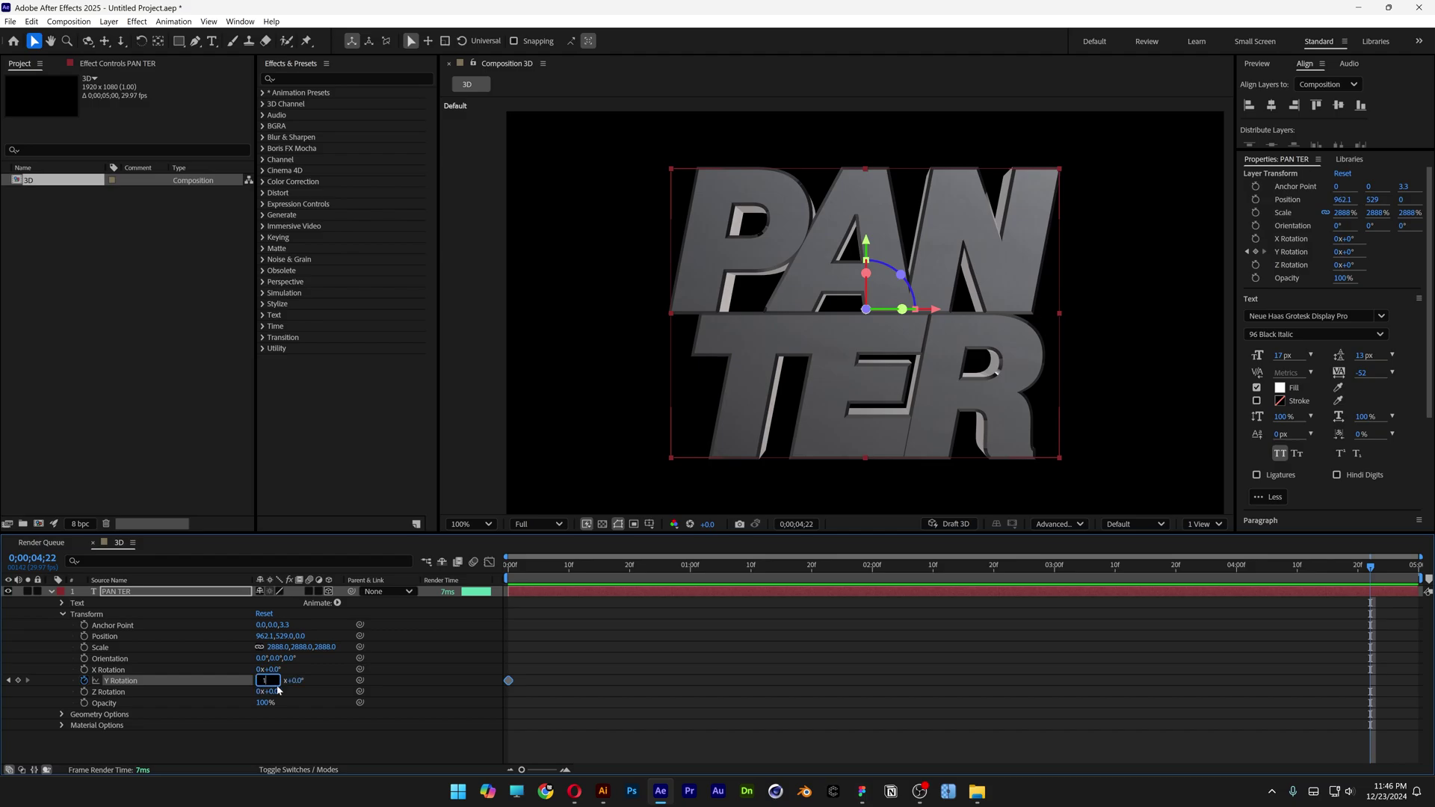
type("1")
left_click(311, 679)
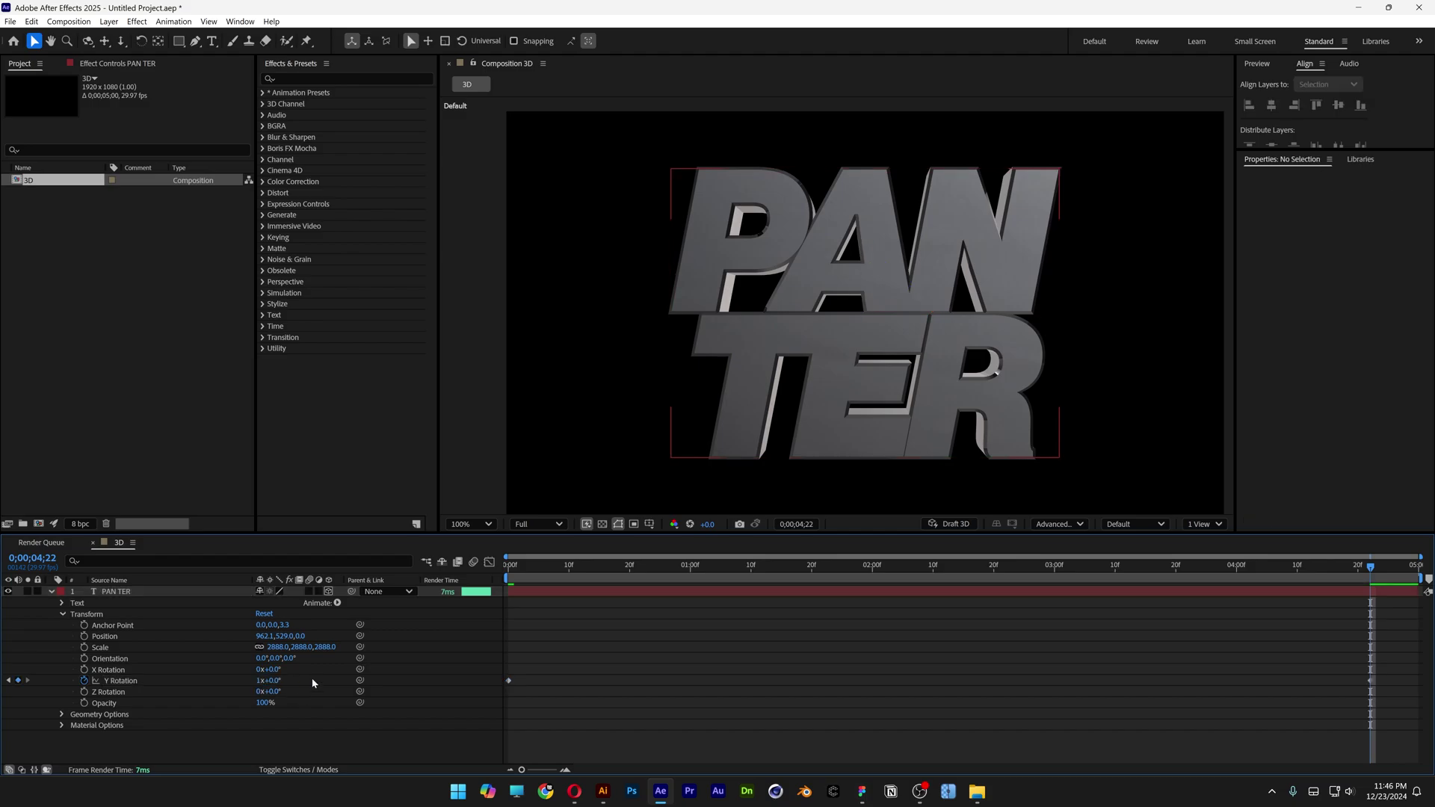
key("Page_Up")
key("Page_Up")
key("Page_Up")
key("Page_Up")
key("Page_Up")
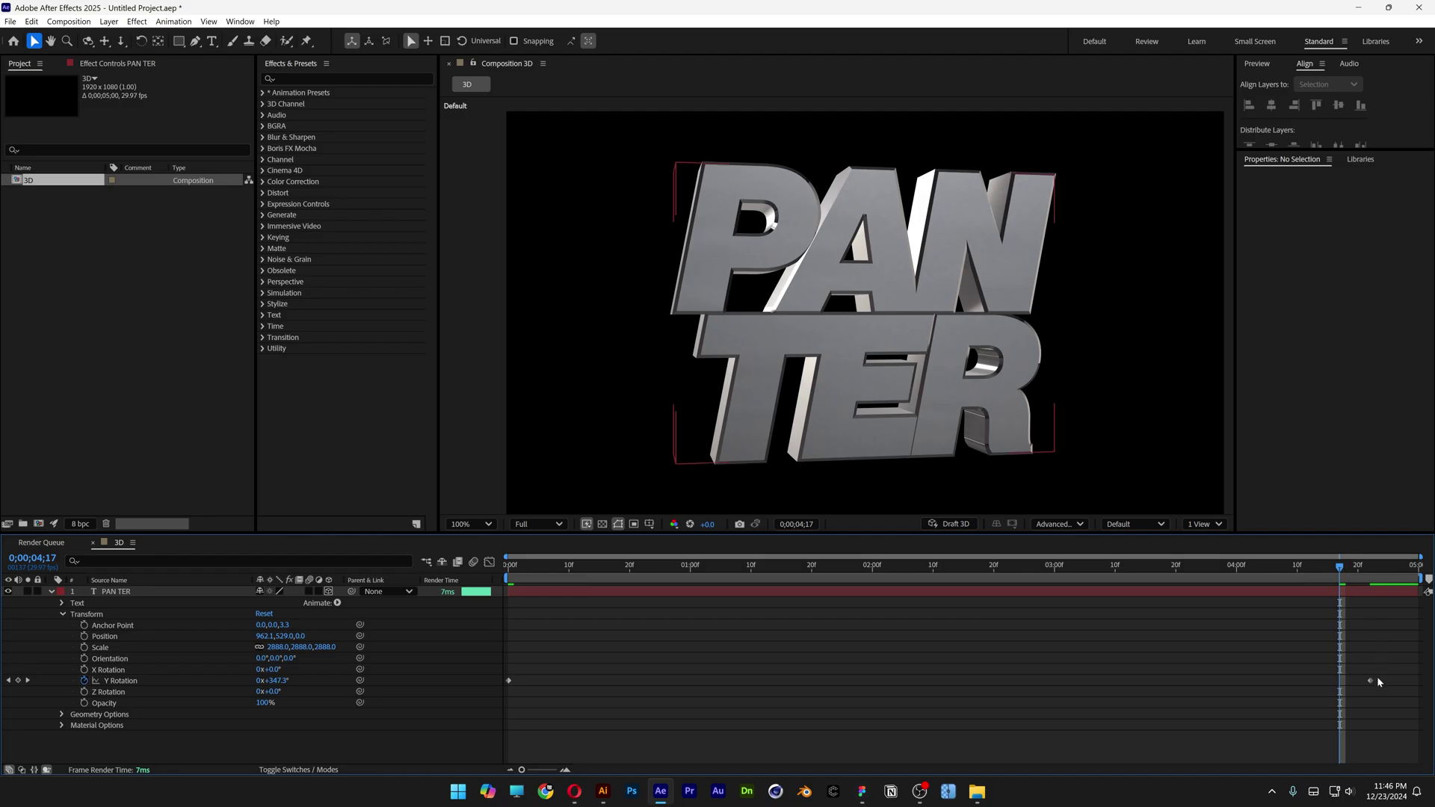
left_click_drag(1371, 681, 1418, 681)
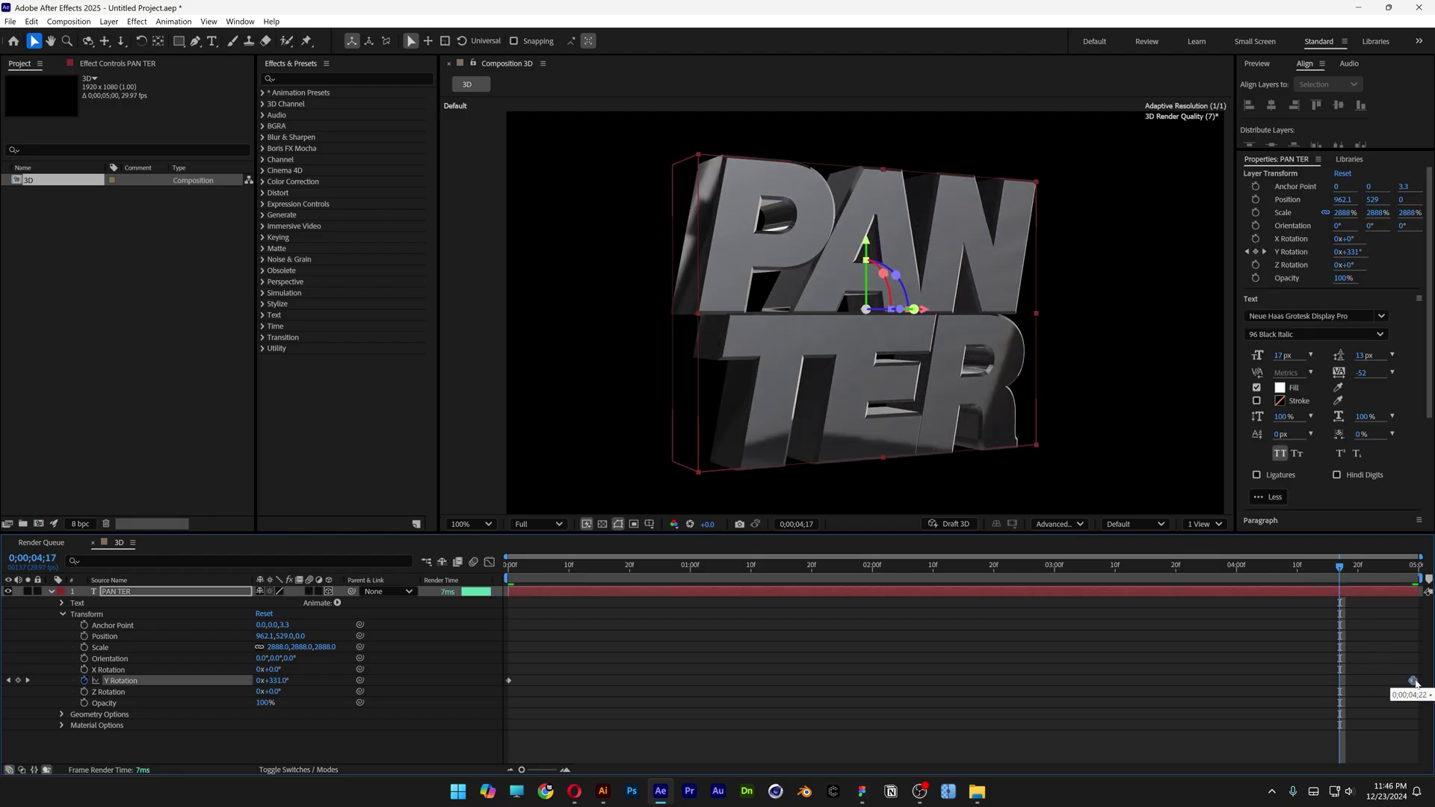
left_click_drag(1093, 576, 508, 570)
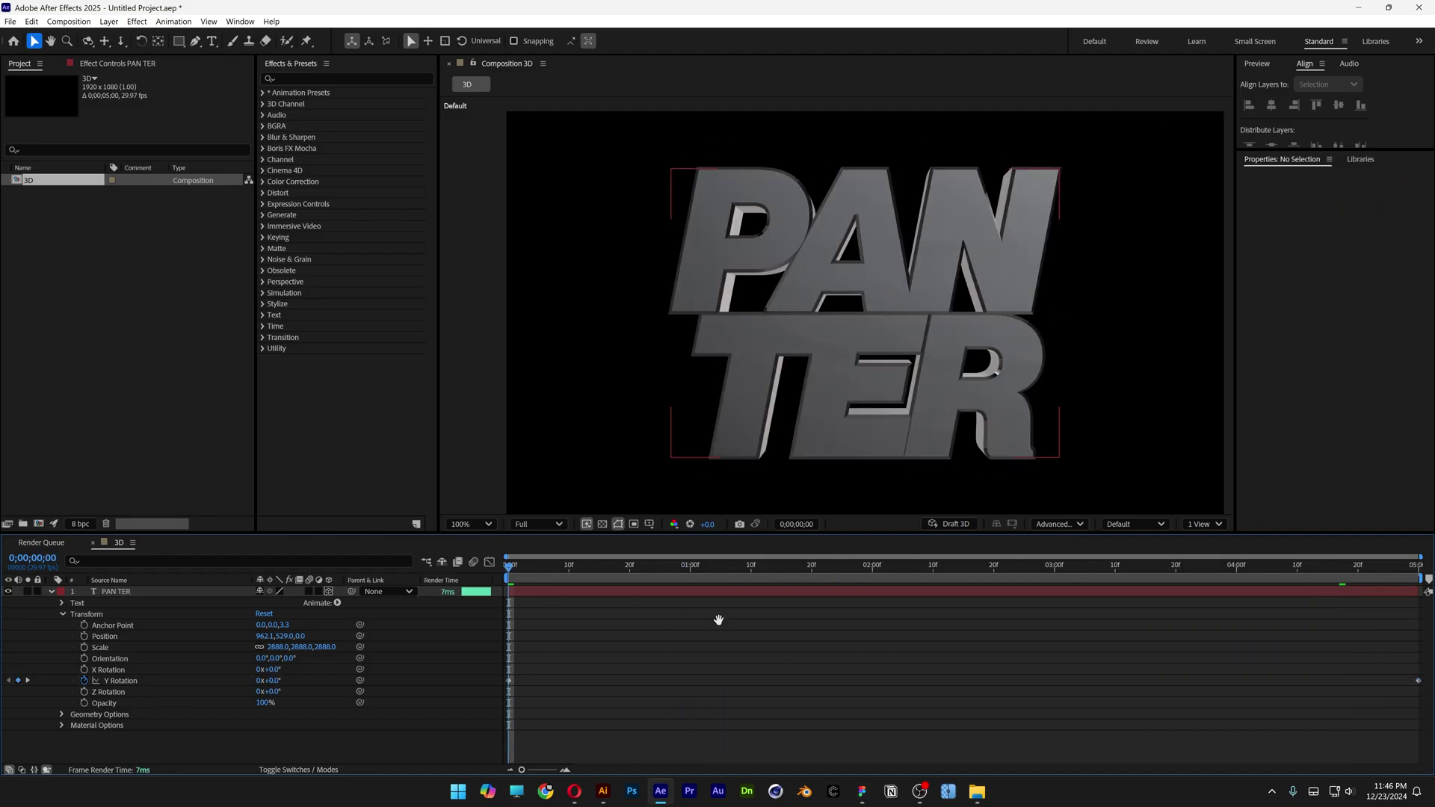
key("space")
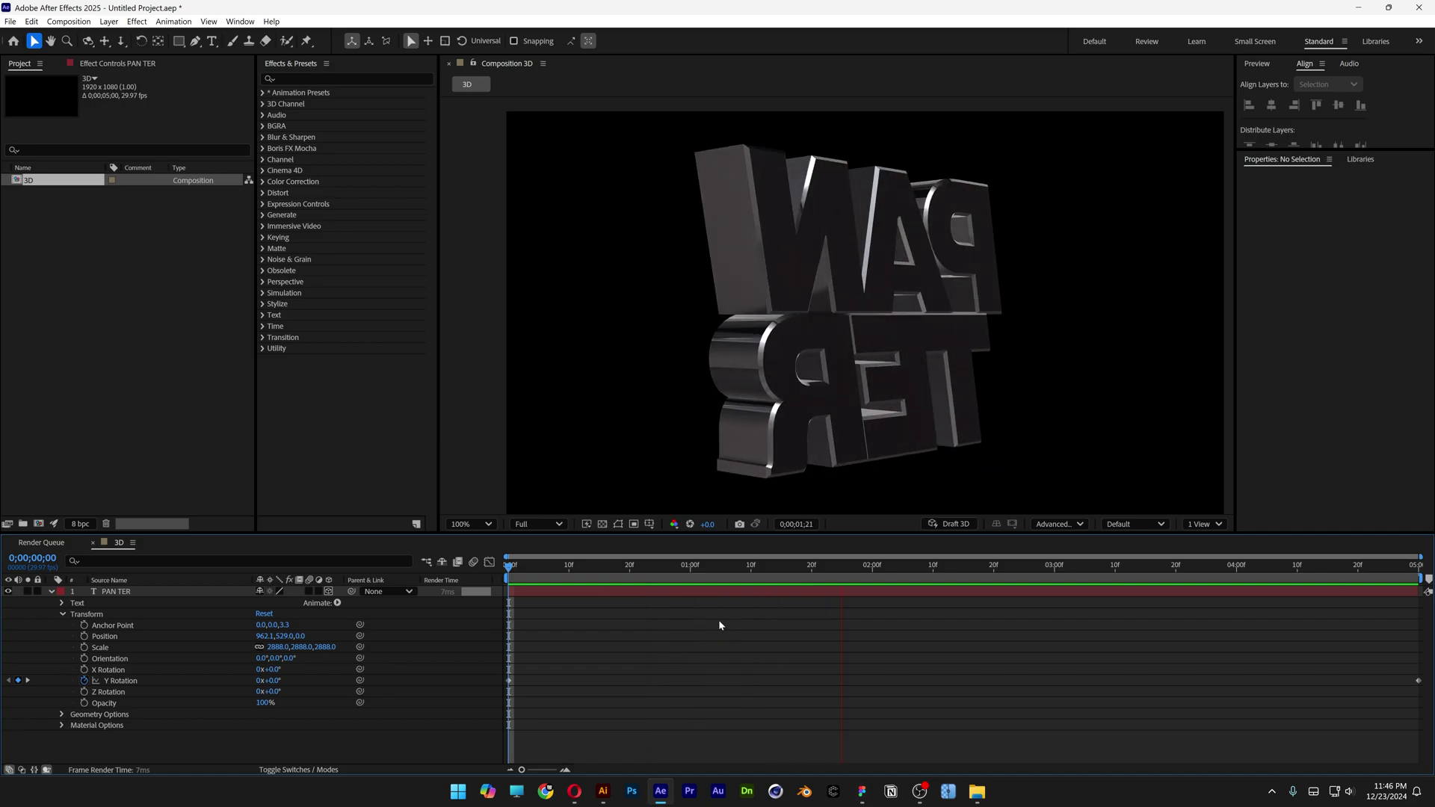
key("space")
key("space")
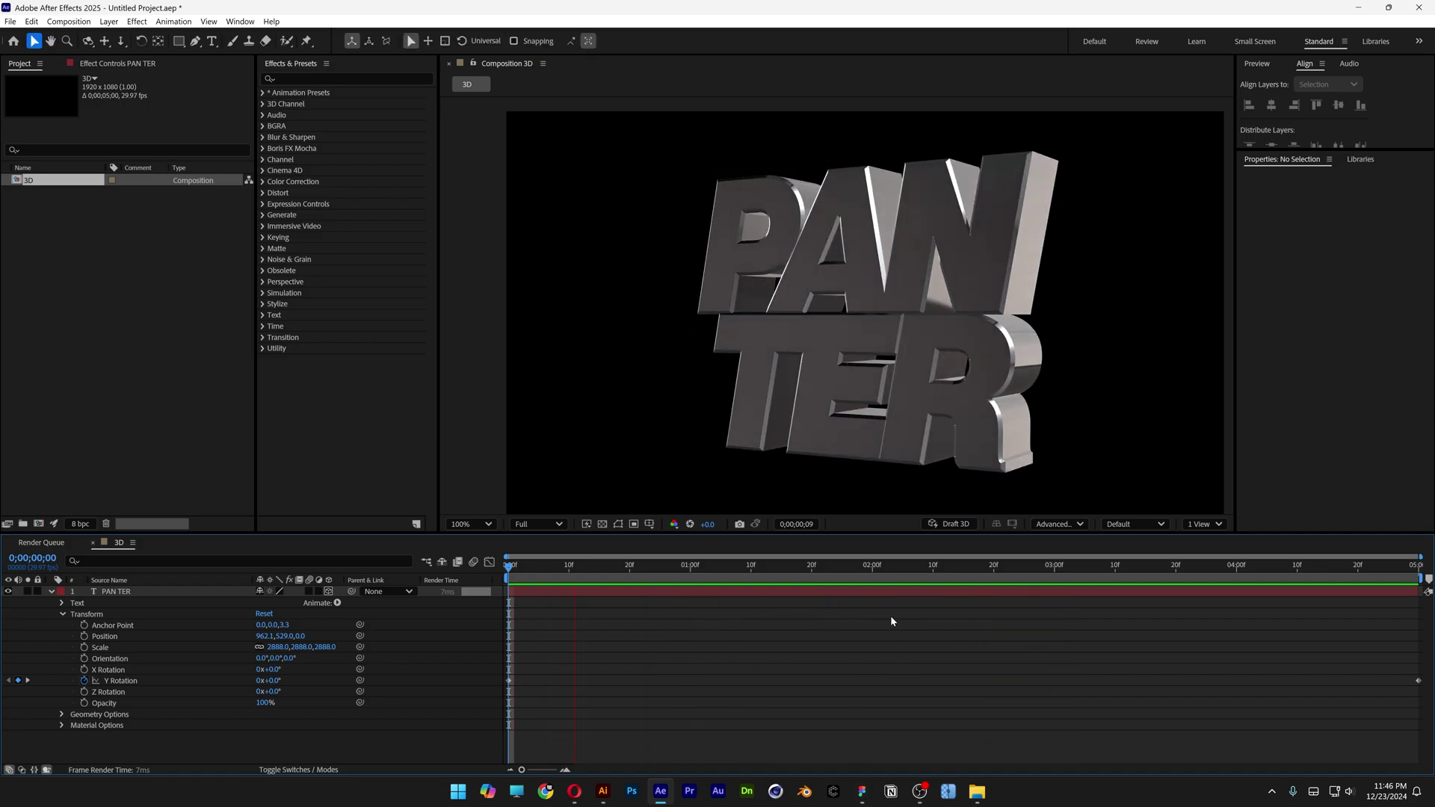
key("space")
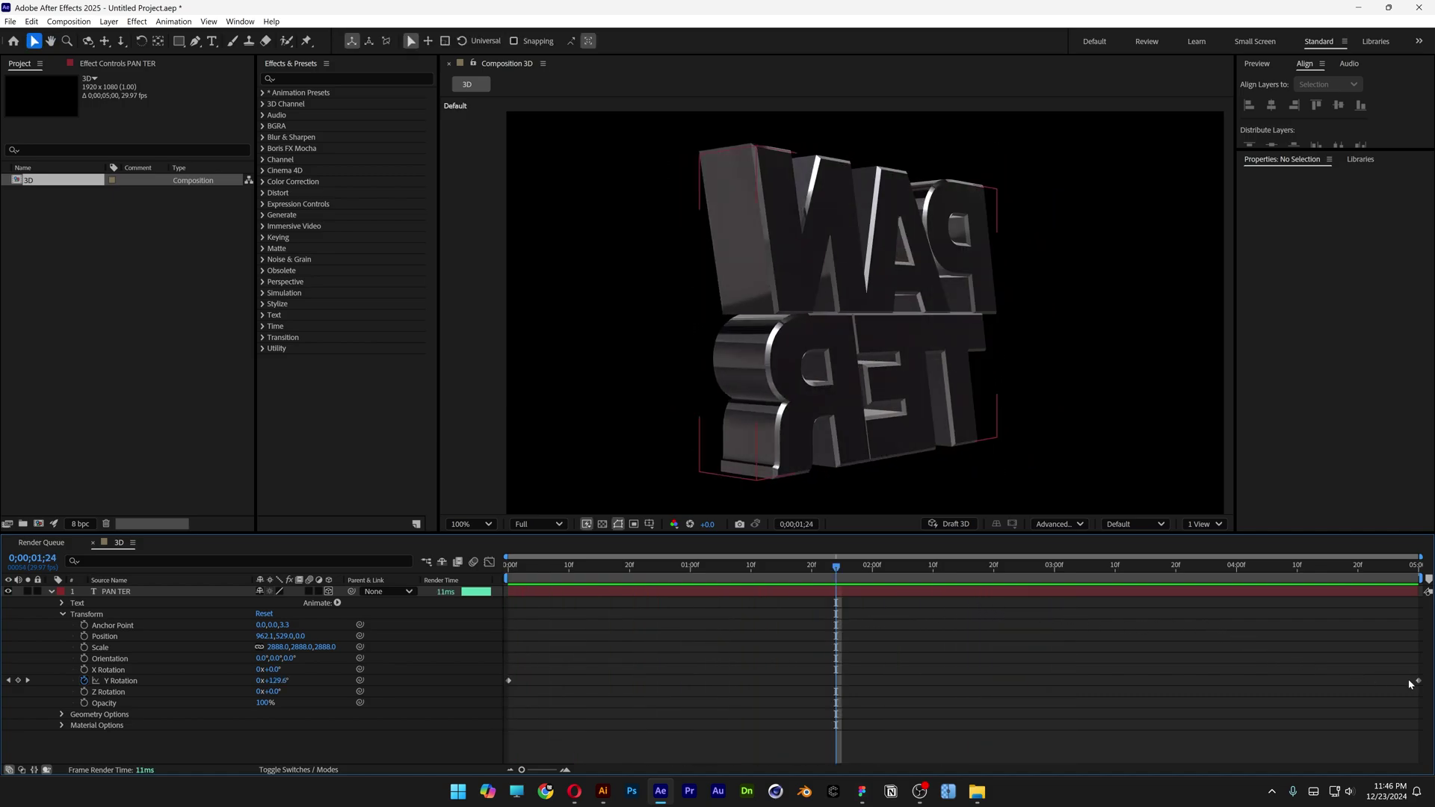
left_click_drag(1419, 682, 1055, 679)
key("k")
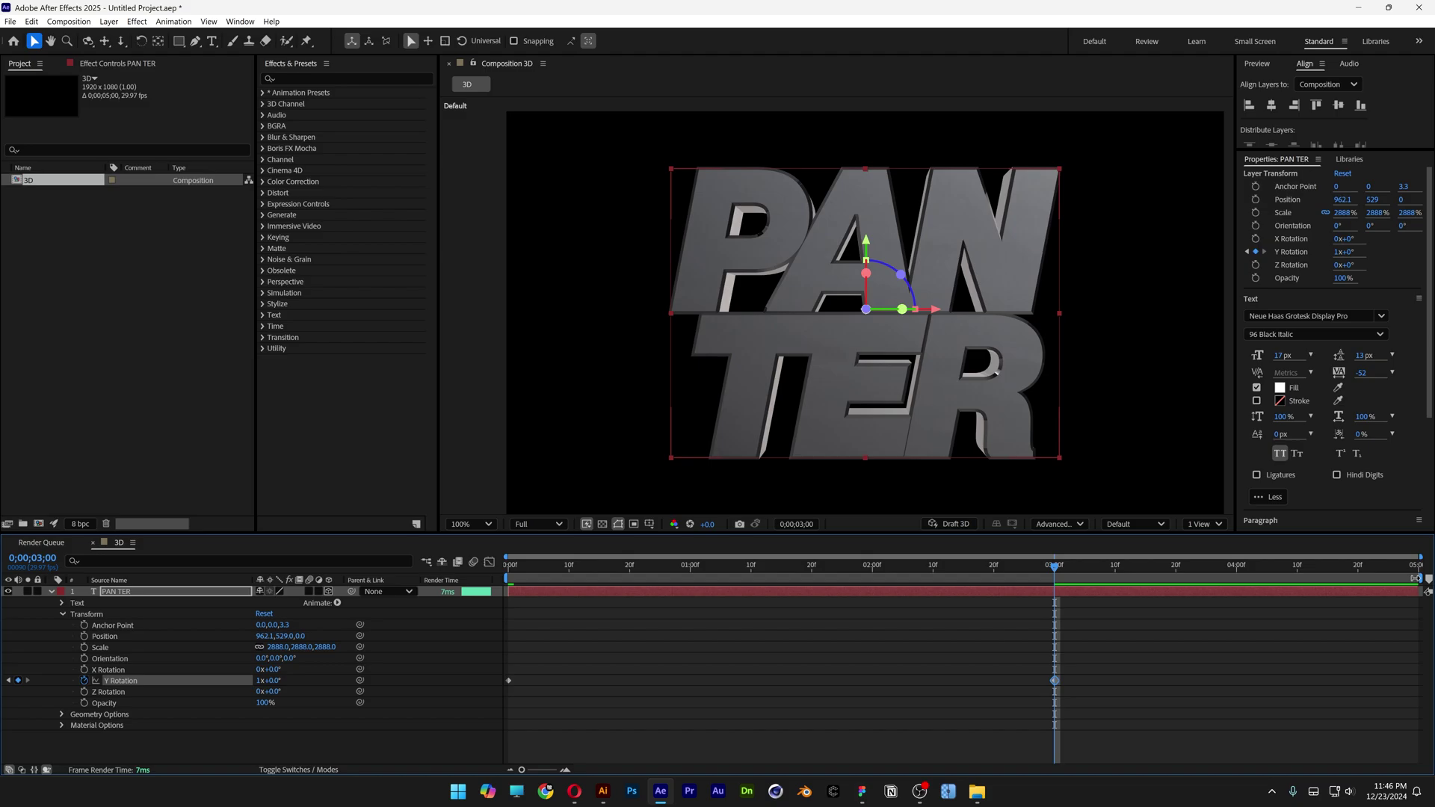
left_click_drag(1416, 578, 1055, 578)
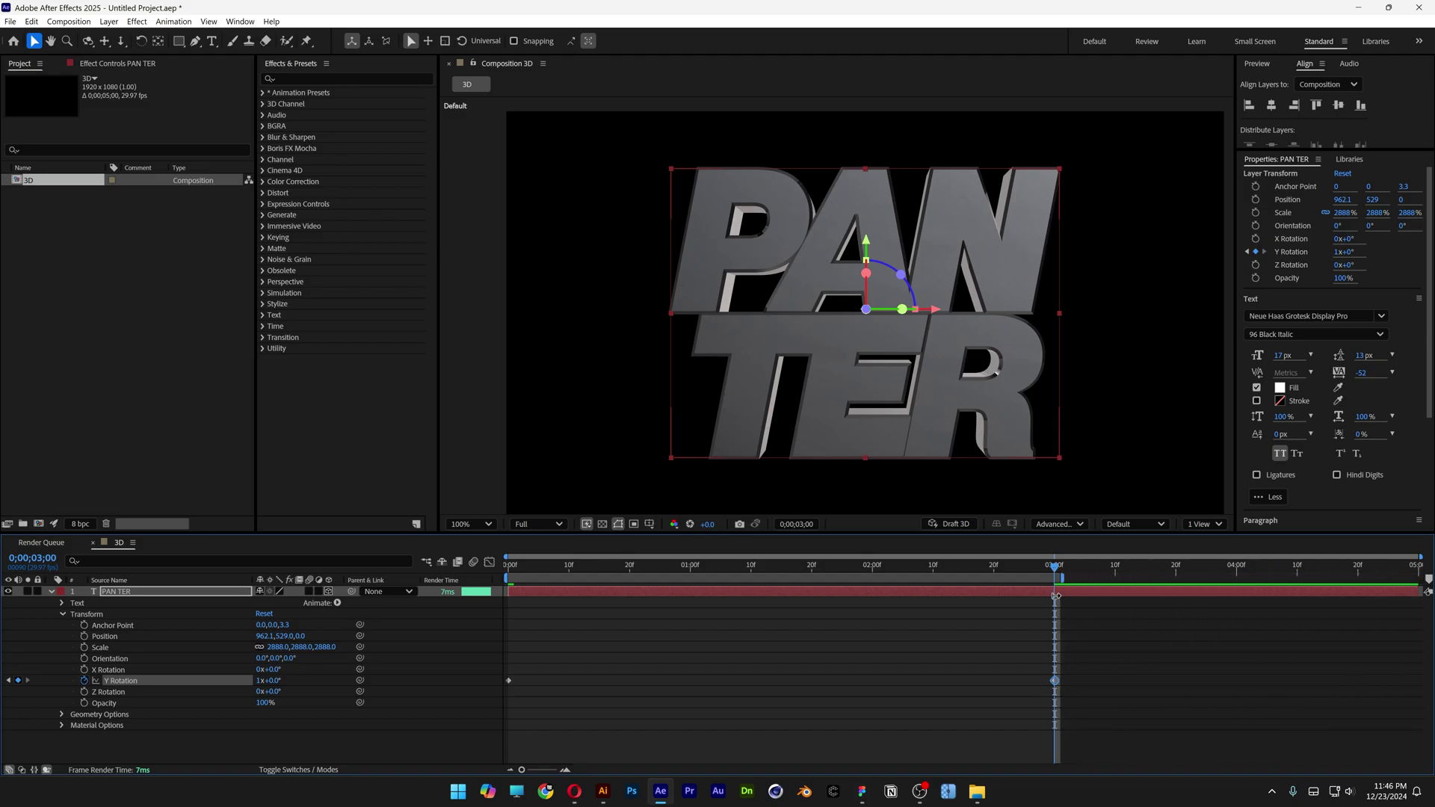
key("Home")
key("space")
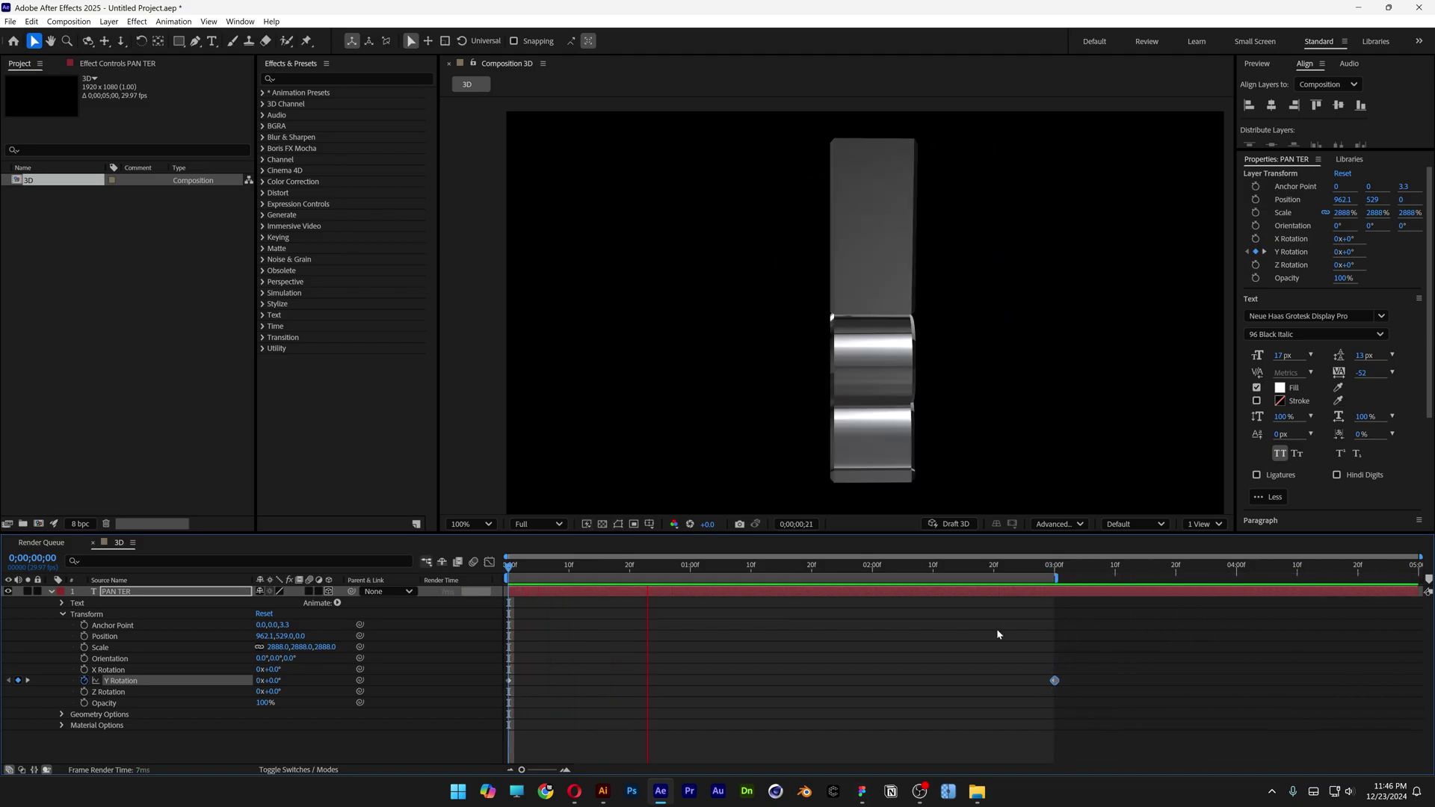
key("space")
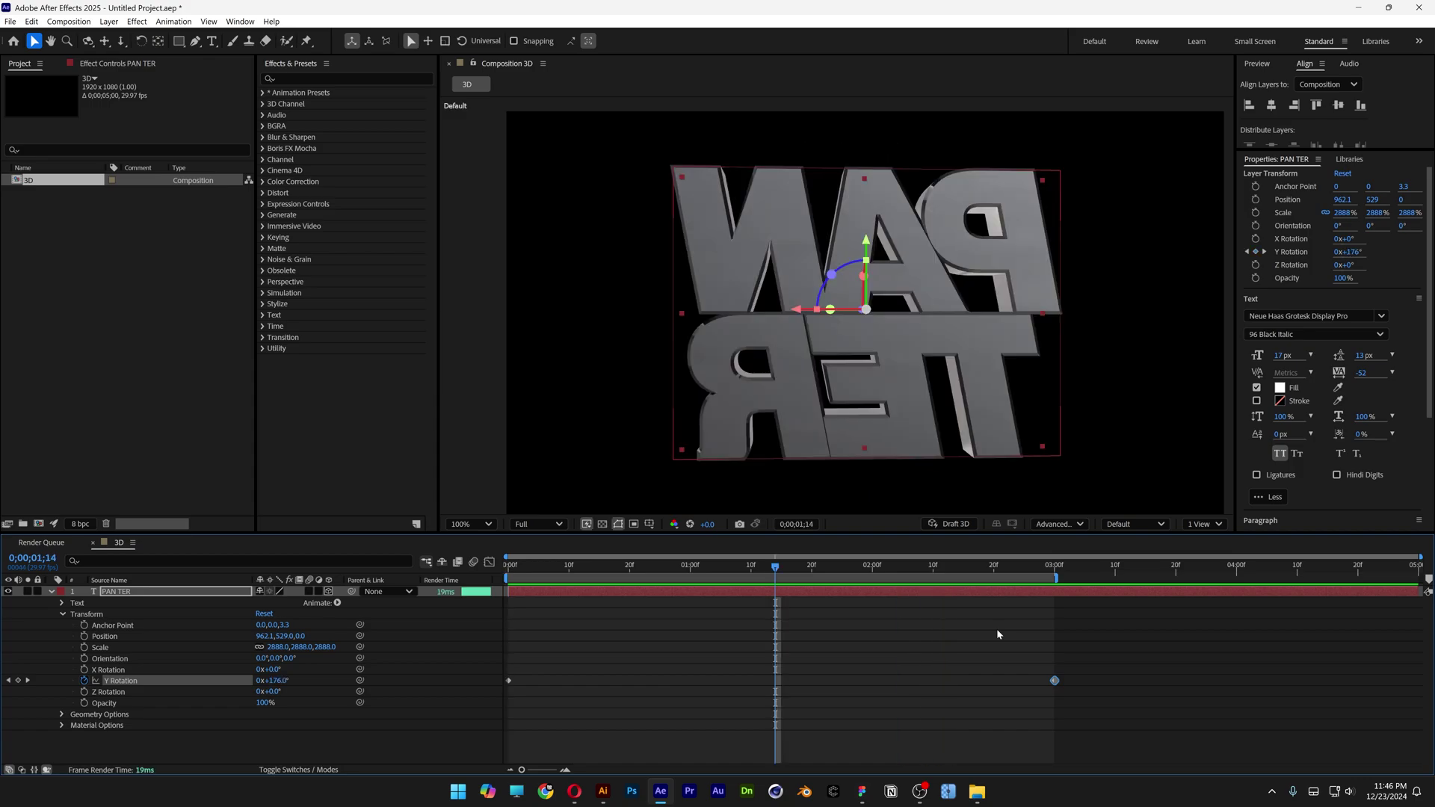
key("ctrl+z")
left_click_drag(1256, 566, 1396, 573)
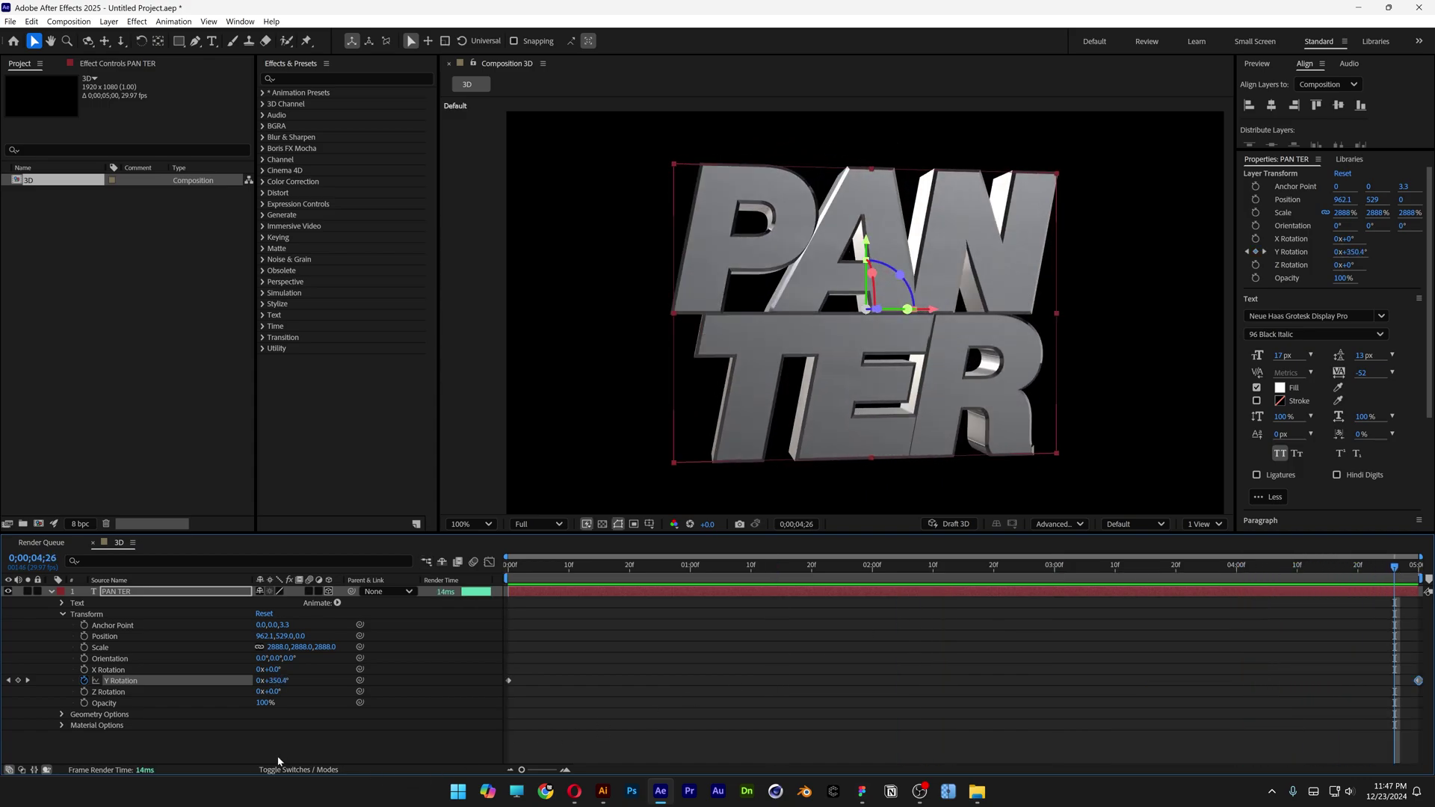
Start a new light from the timeline's New menu with Light Type set to Environment
right_click(258, 748)
mouse_move(374, 600)
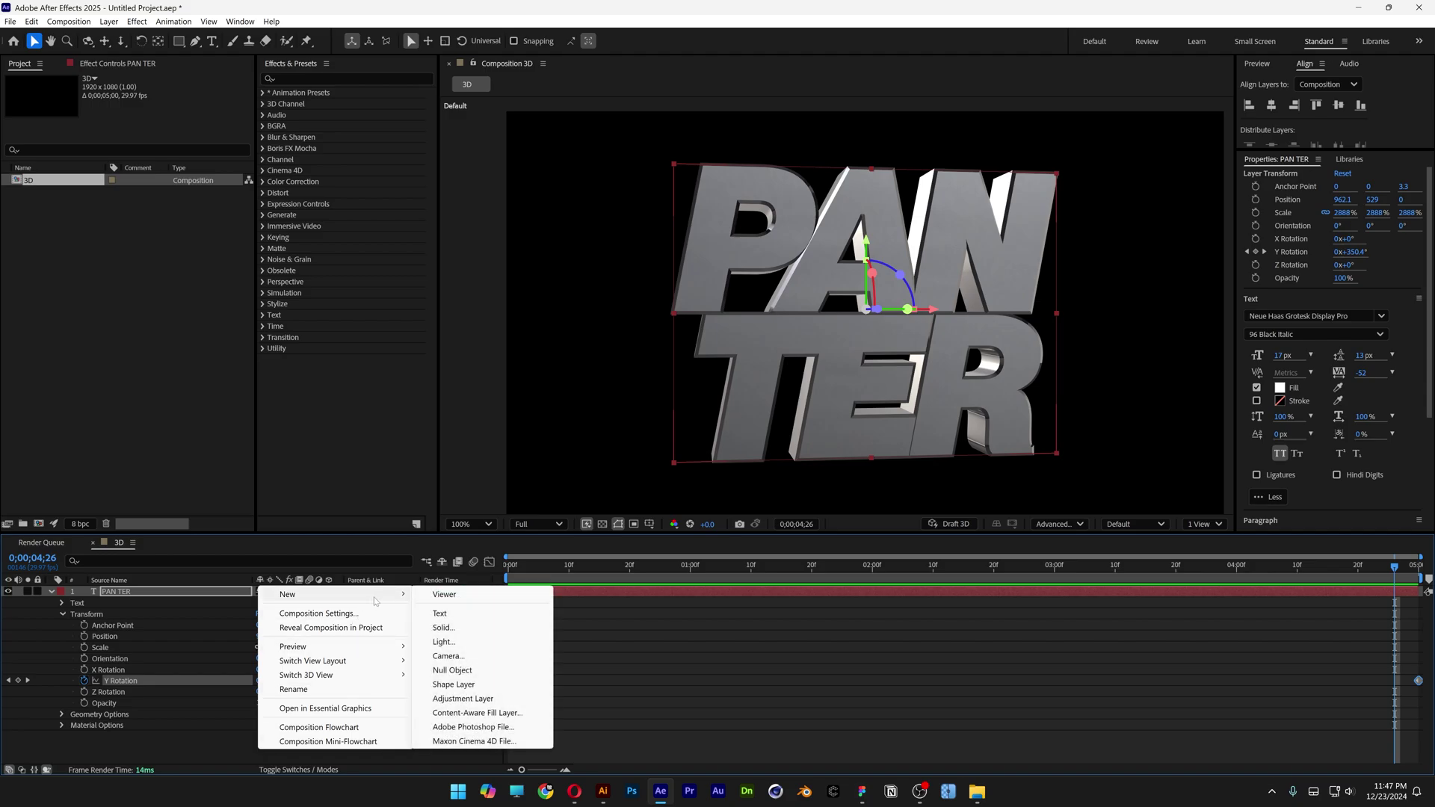
left_click(470, 644)
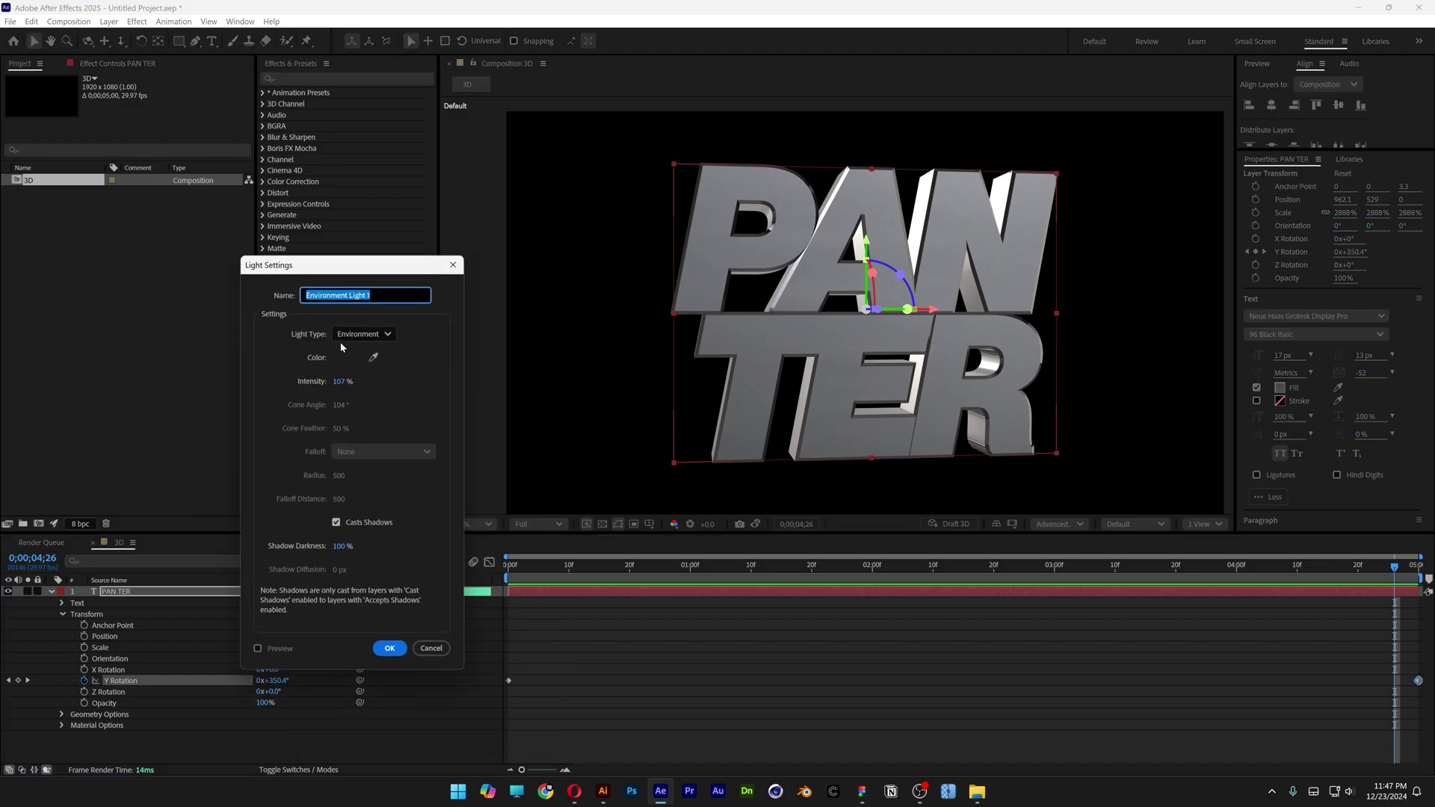
left_click(360, 335)
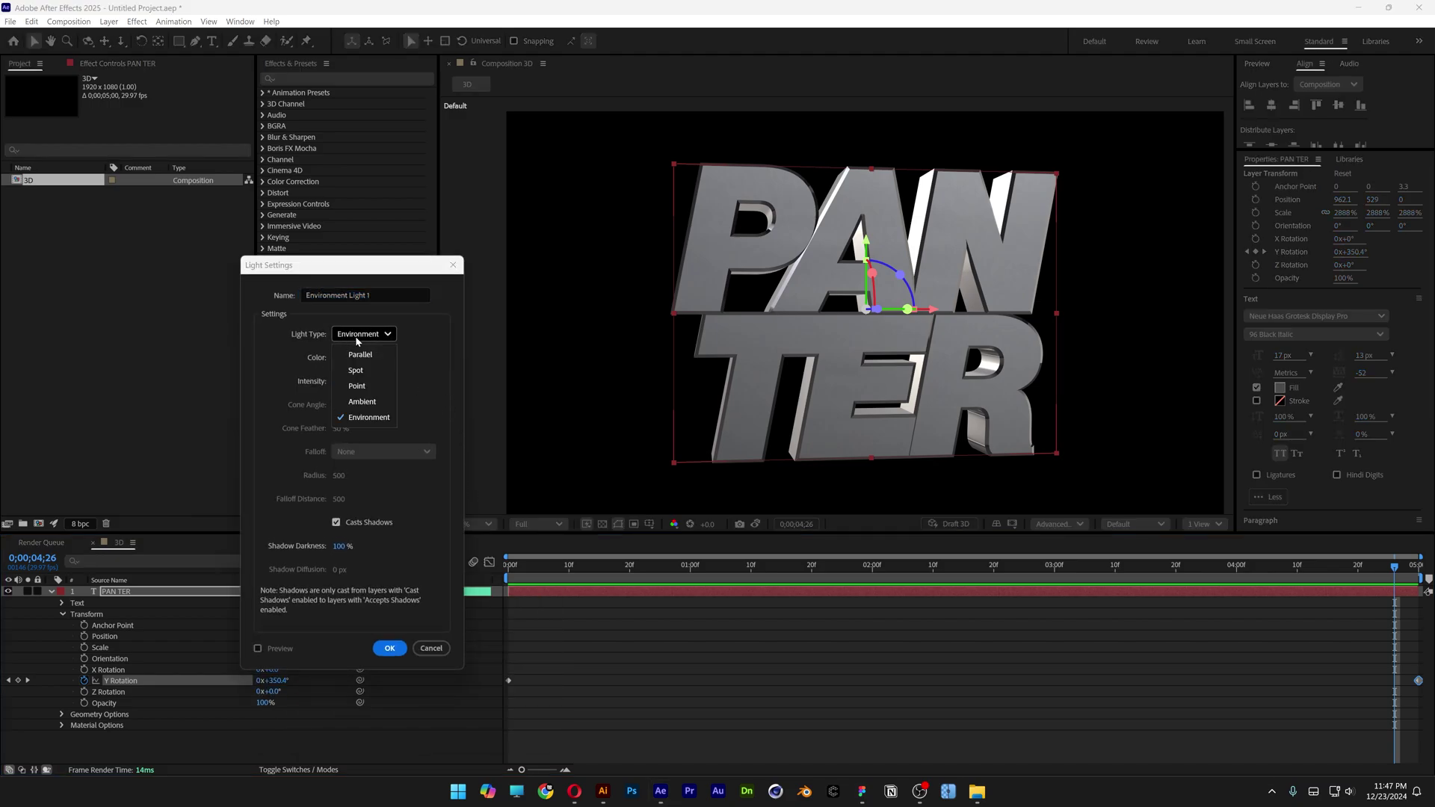
left_click(378, 422)
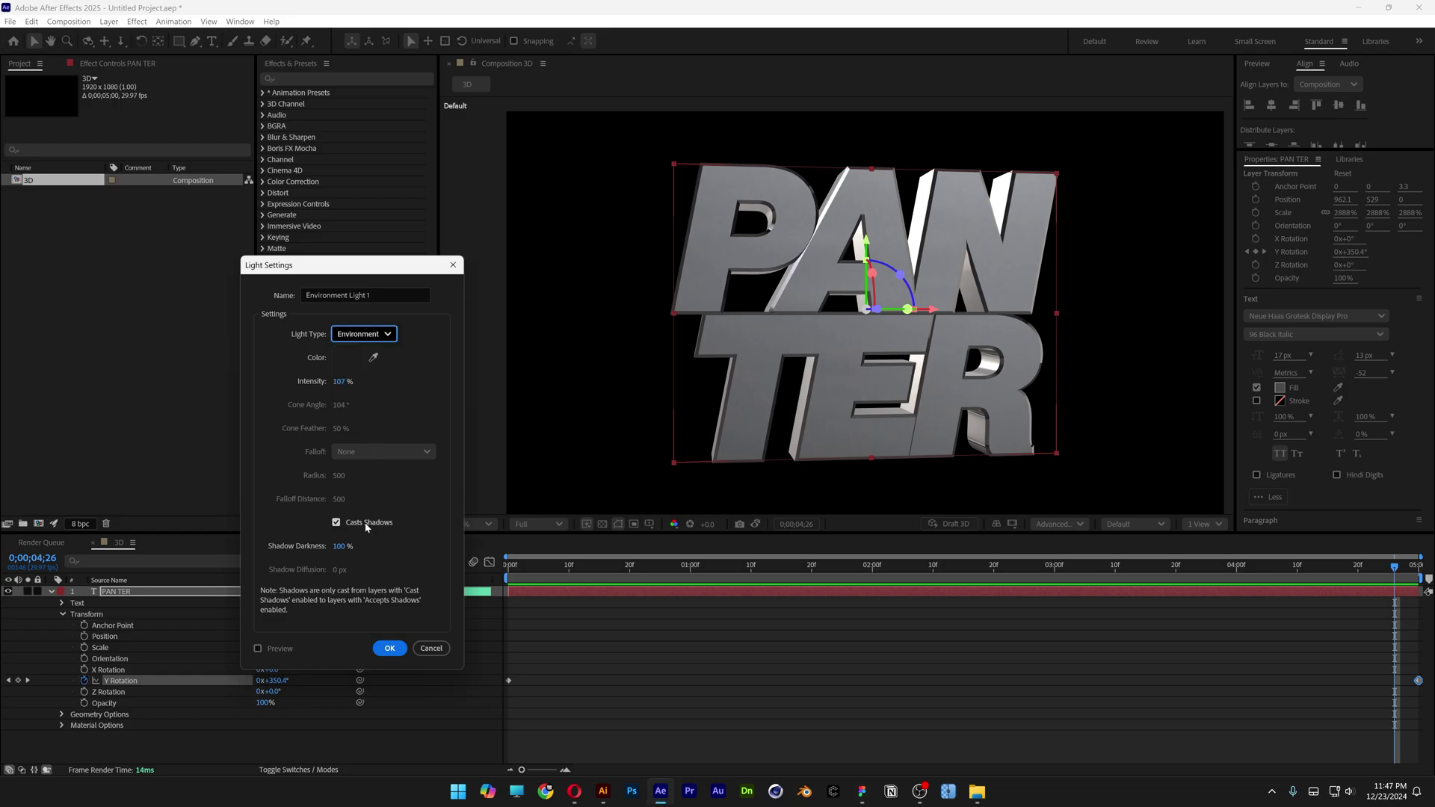
Confirm Environment Light 1 and preview the lit spinning PAN TER text from near the start
left_click(389, 648)
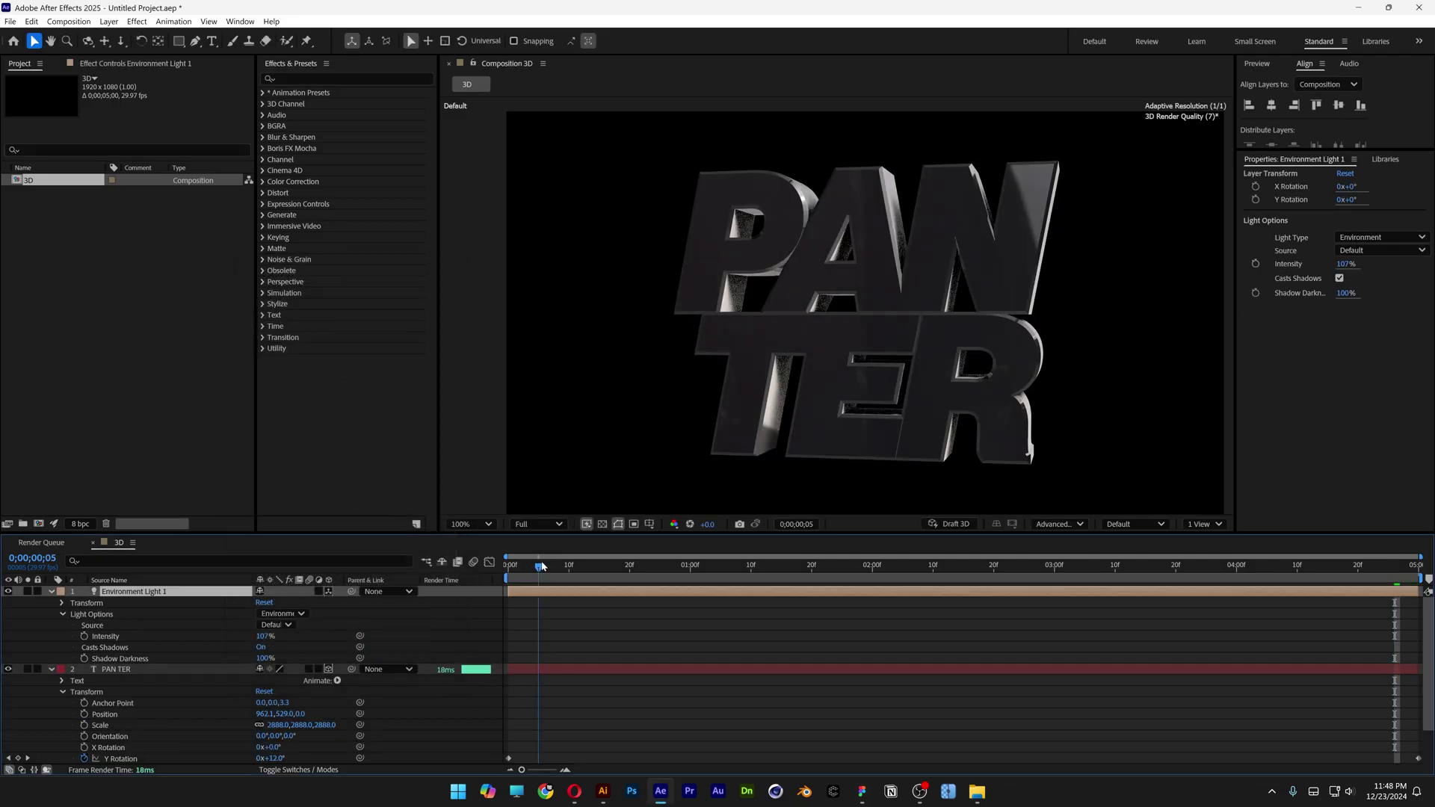
left_click(587, 566)
key("space")
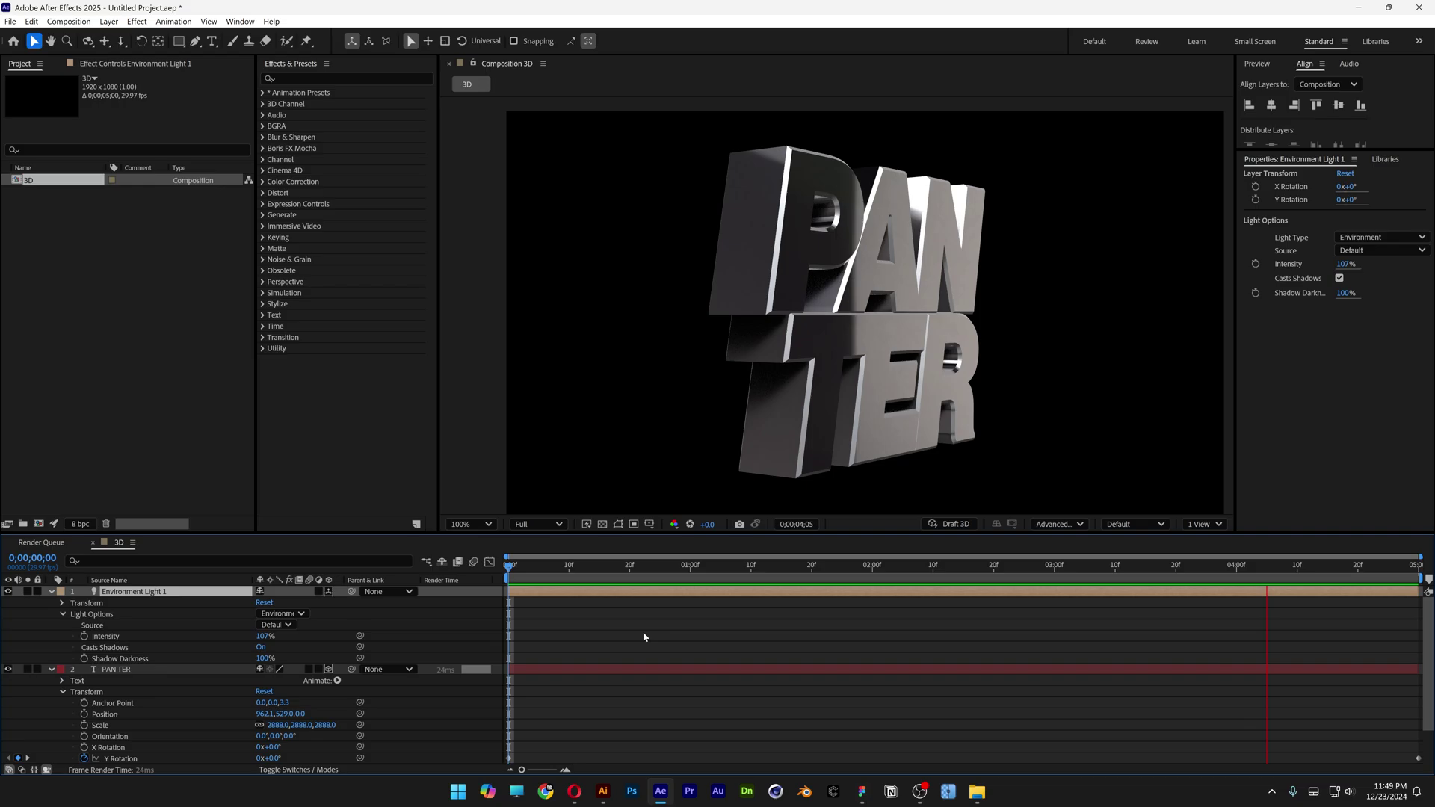